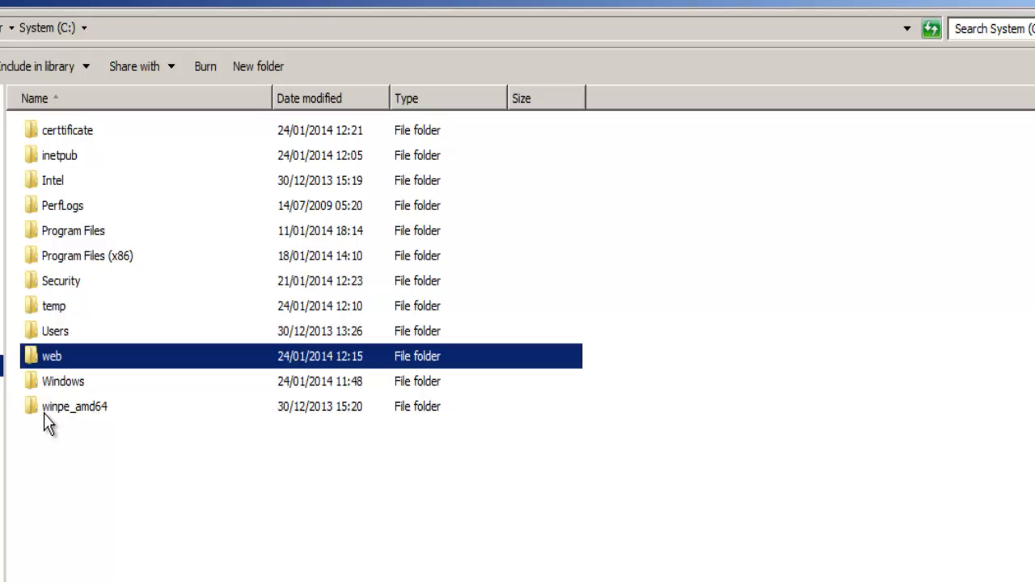
- Open the certReq text file in the certtificate folder and select the encoded body of the certificate request
{"action": "double_click", "coordinate": [62, 130]}
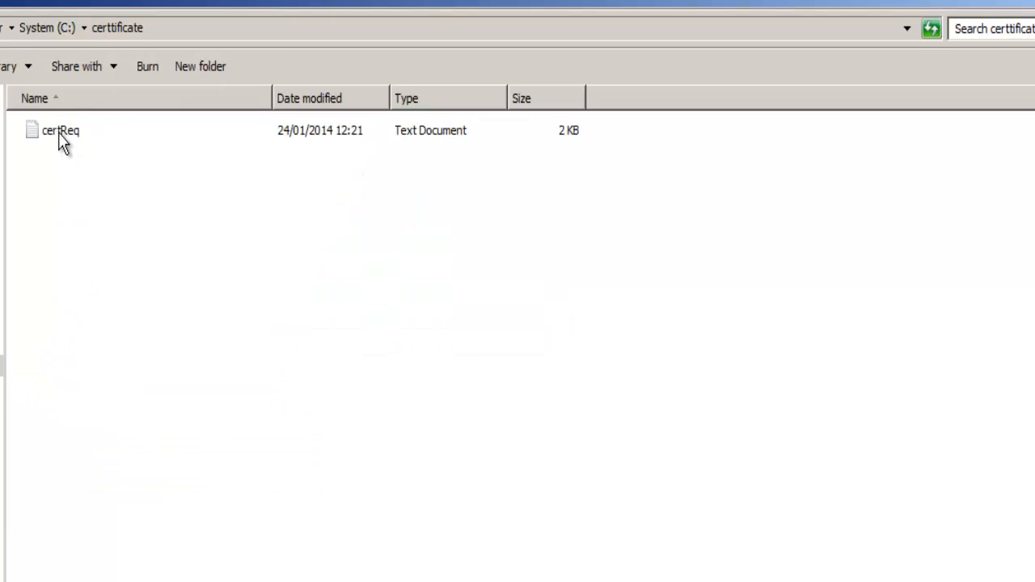
{"action": "double_click", "coordinate": [62, 136]}
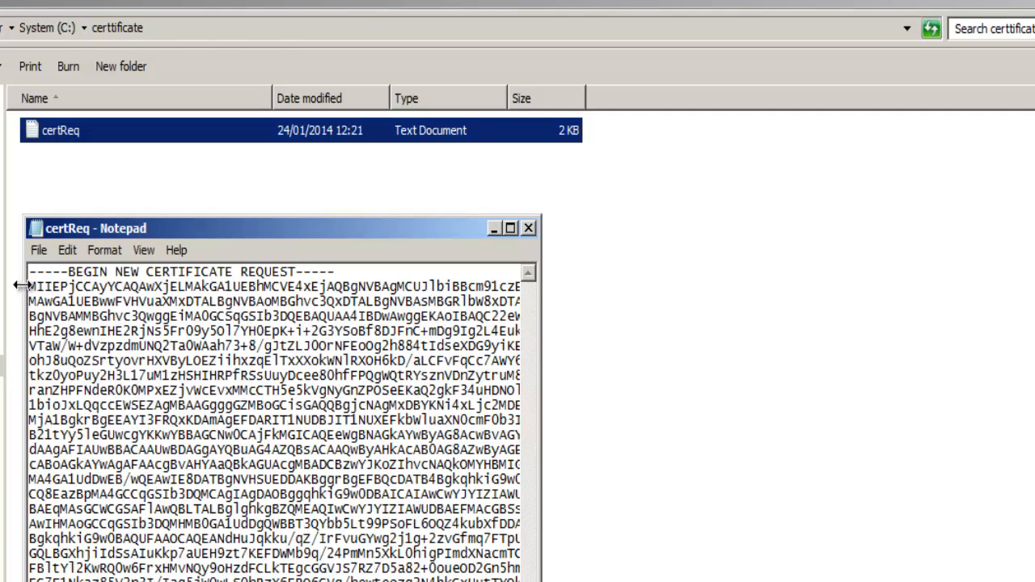
{"action": "left_click_drag", "start_coordinate": [29, 286], "coordinate": [389, 577]}
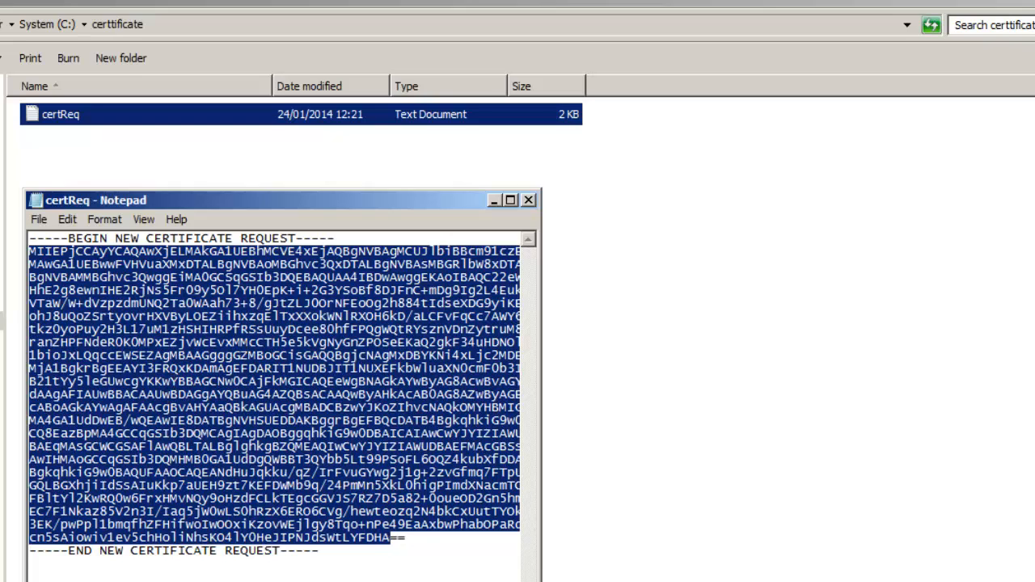
{"action": "key", "text": "alt+Tab"}
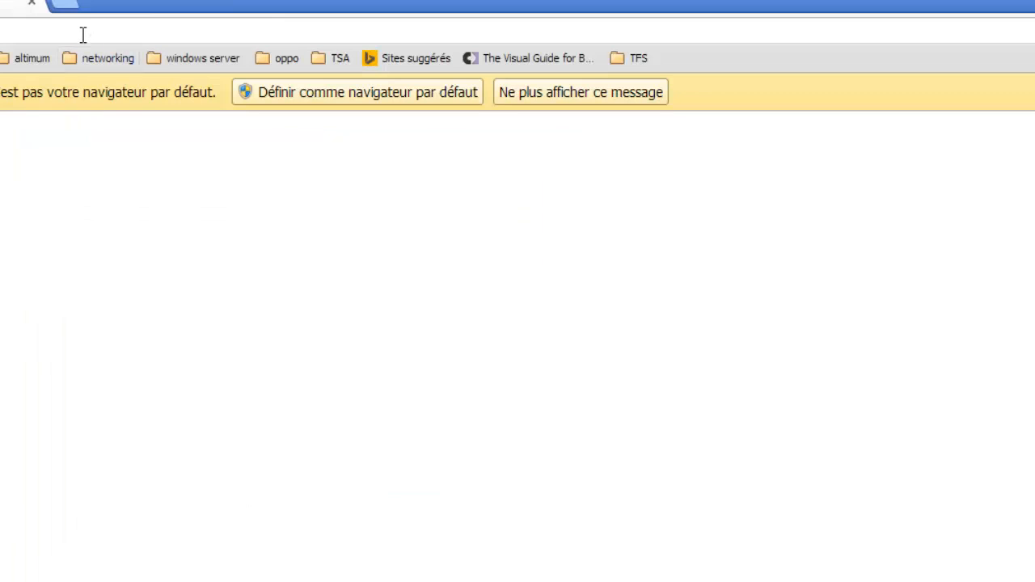
{"action": "type", "text": "www."}
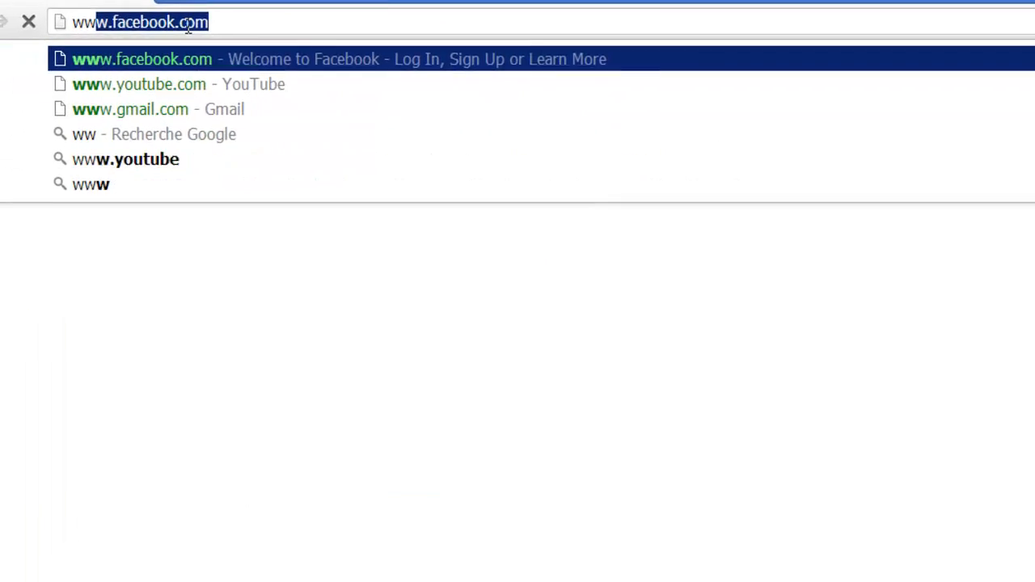
{"action": "type", "text": "g"}
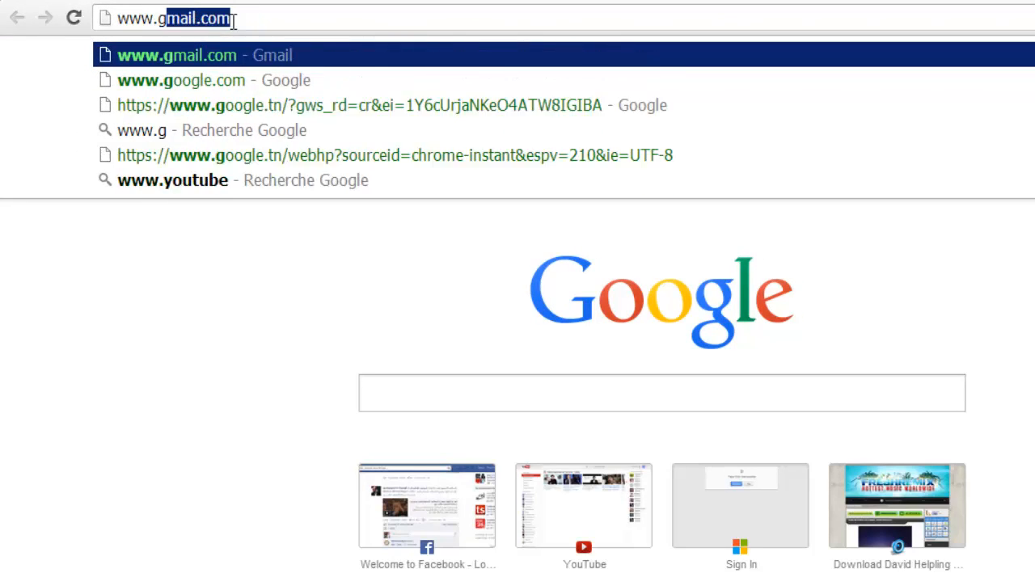
{"action": "type", "text": "odaddy"}
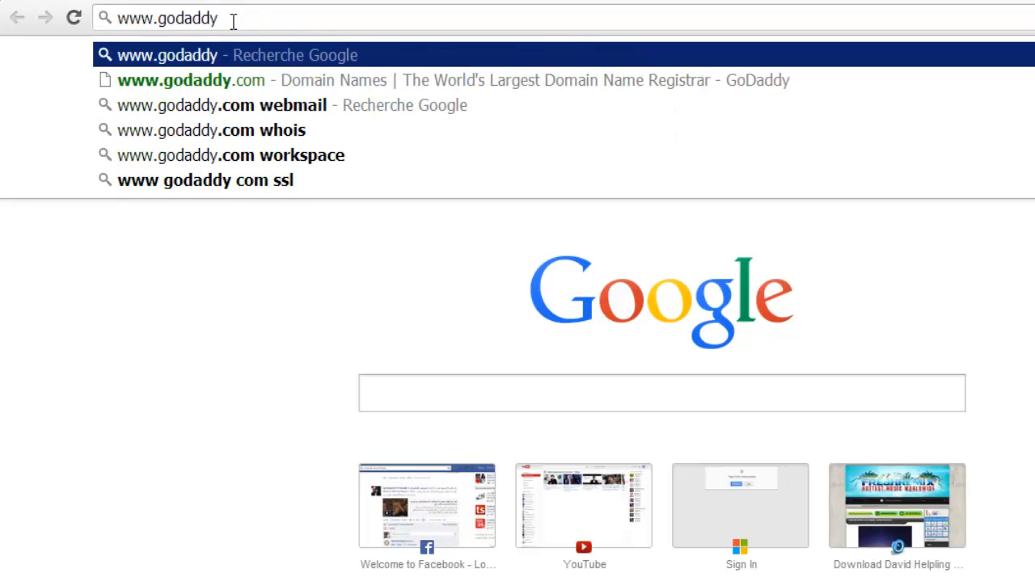
{"action": "left_click", "coordinate": [224, 81]}
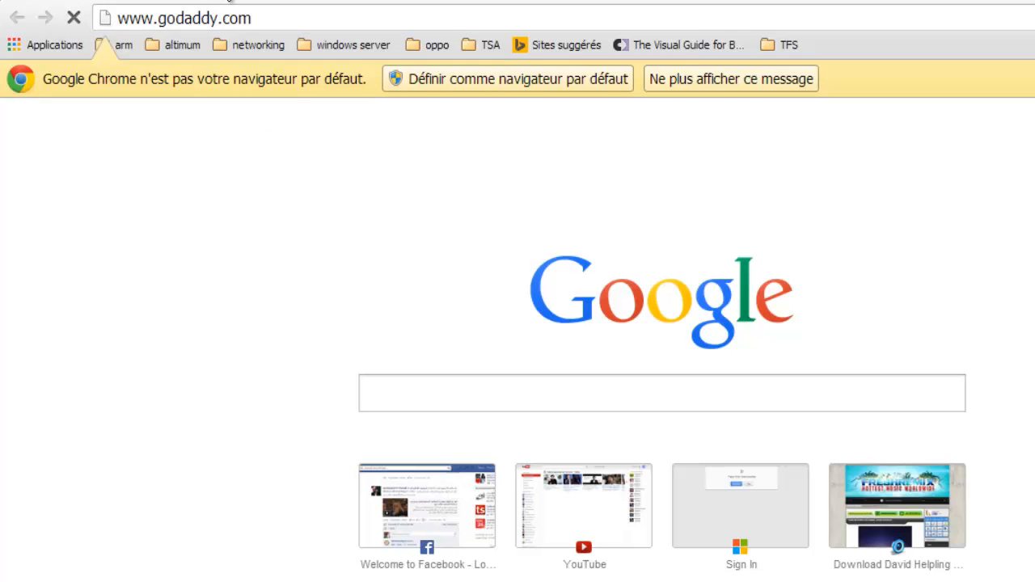
- Look up verisign in a new browser tab
{"action": "left_click", "coordinate": [228, 1]}
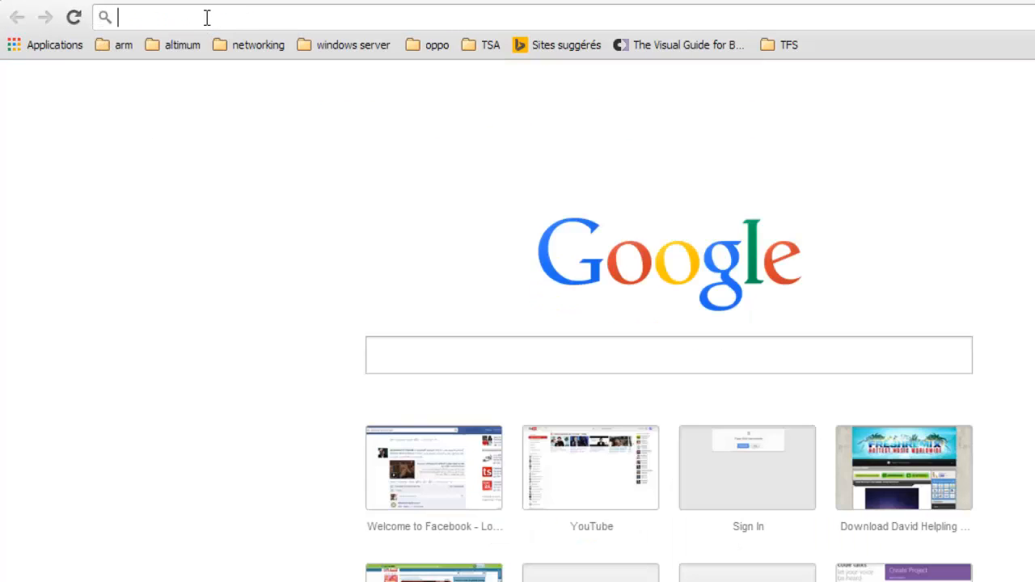
{"action": "type", "text": "verisi"}
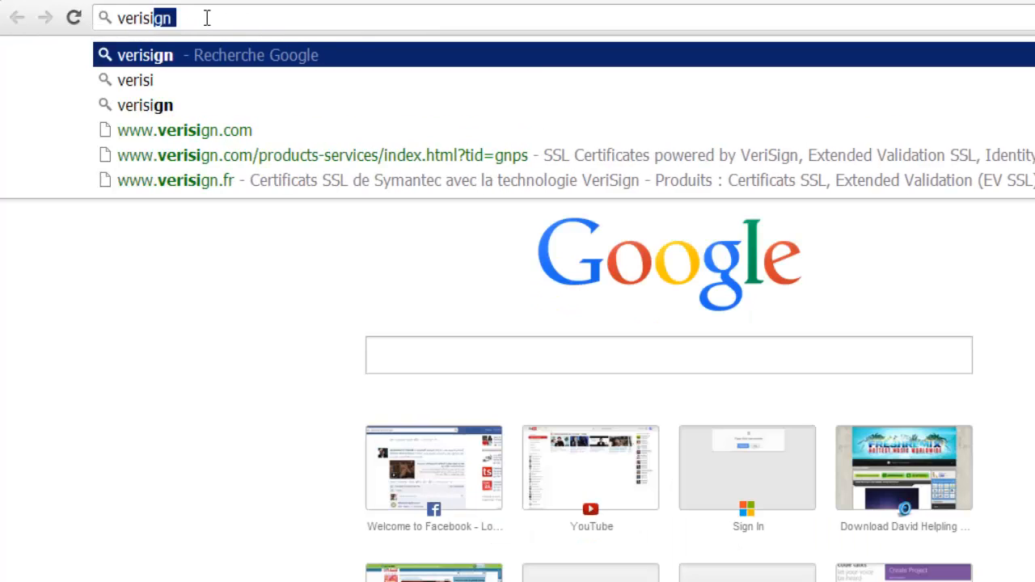
{"action": "type", "text": "gn"}
{"action": "left_click", "coordinate": [198, 107]}
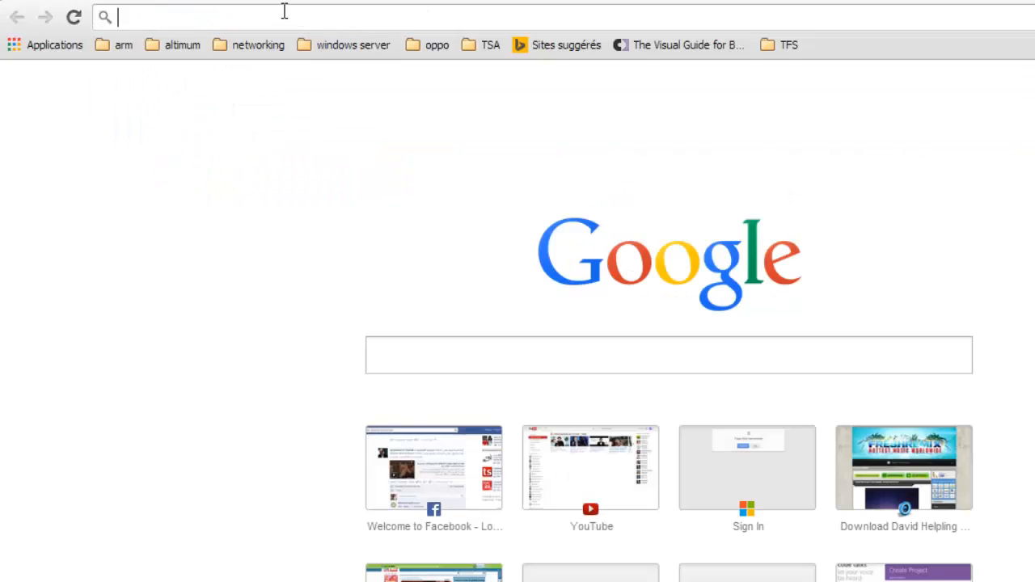
- Search for globalsign in another new tab and open the French GlobalSign website
{"action": "type", "text": "global"}
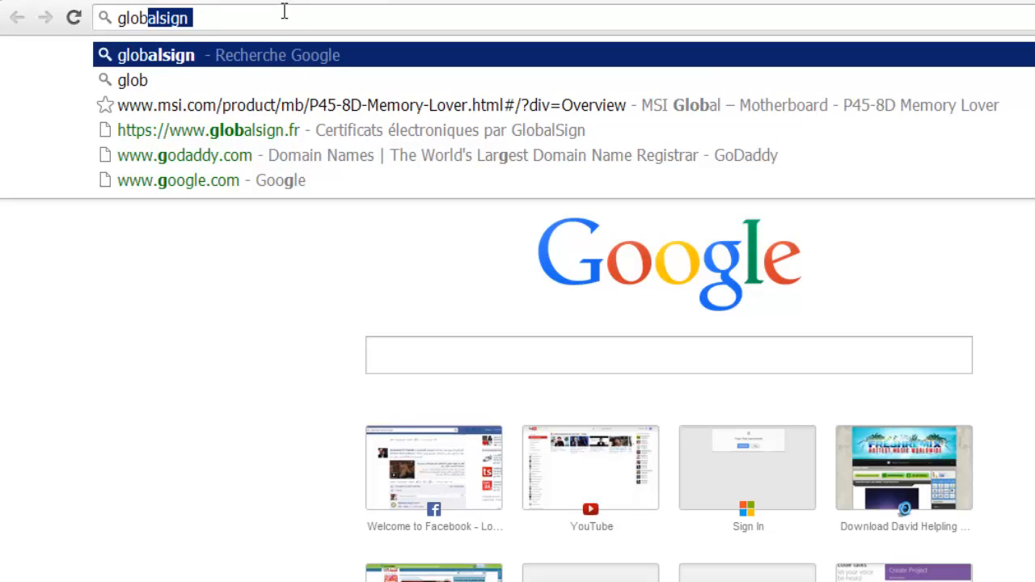
{"action": "type", "text": "sign"}
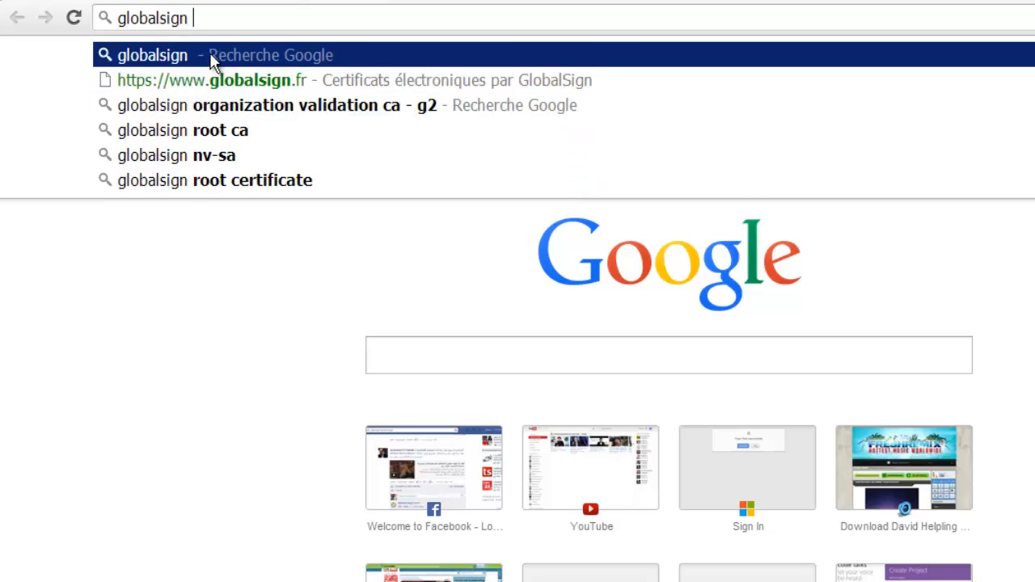
{"action": "left_click", "coordinate": [189, 80]}
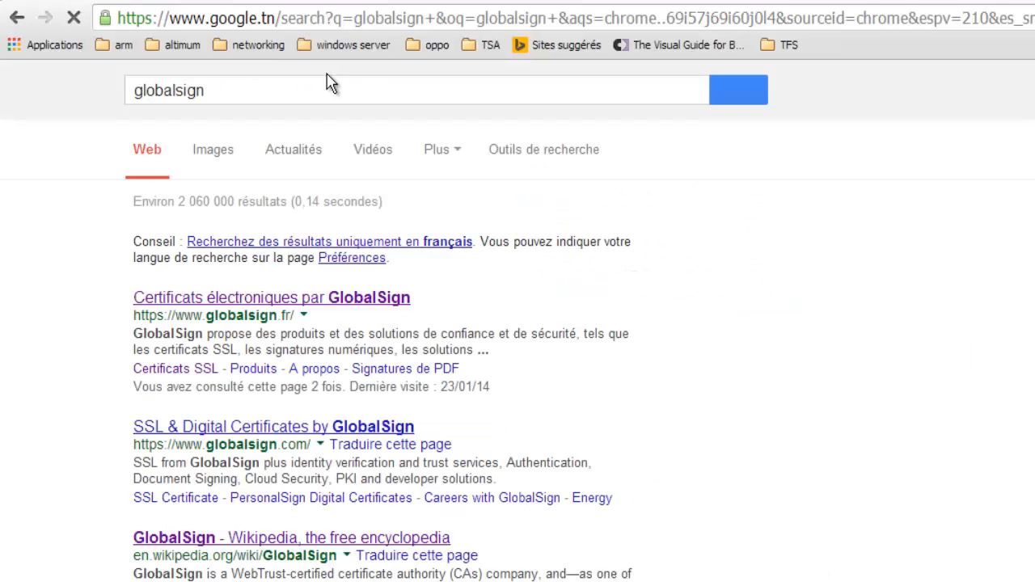
{"action": "left_click", "coordinate": [273, 299]}
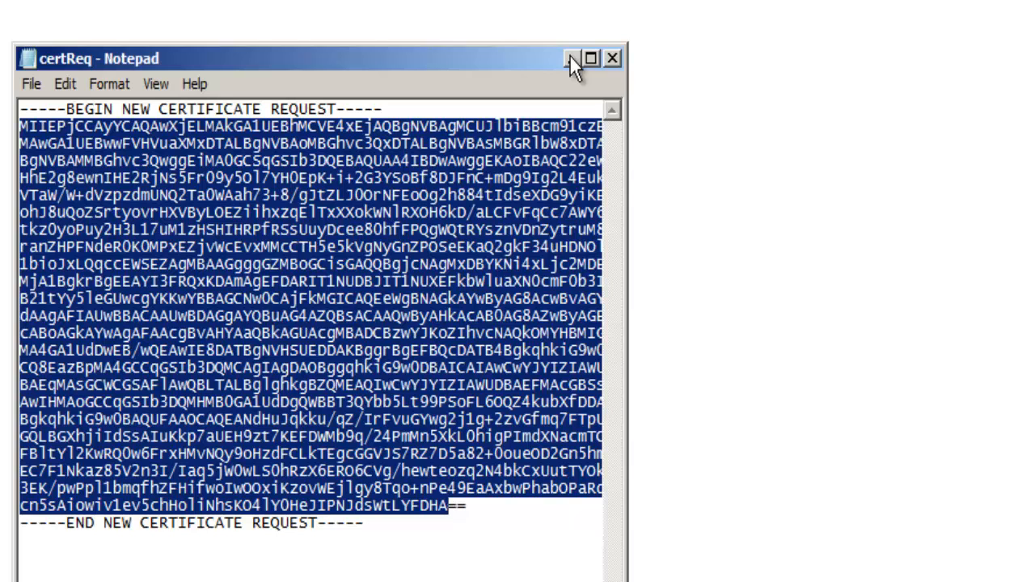
- Minimize the certificate request and begin adding the Active Directory Certificate Services role to the server, continuing to its role services
{"action": "left_click", "coordinate": [571, 58]}
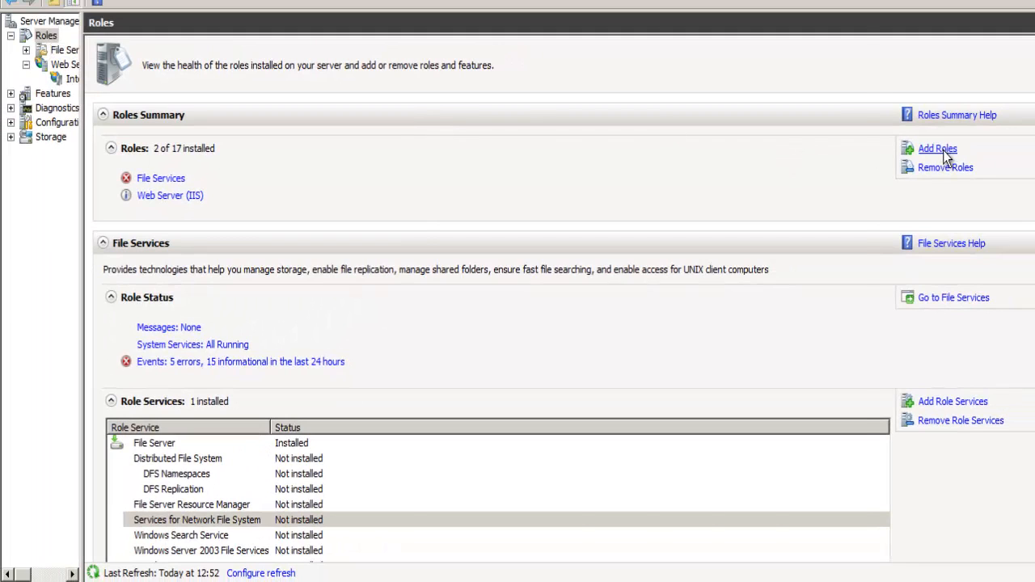
{"action": "left_click", "coordinate": [1010, 128]}
{"action": "left_click", "coordinate": [675, 508]}
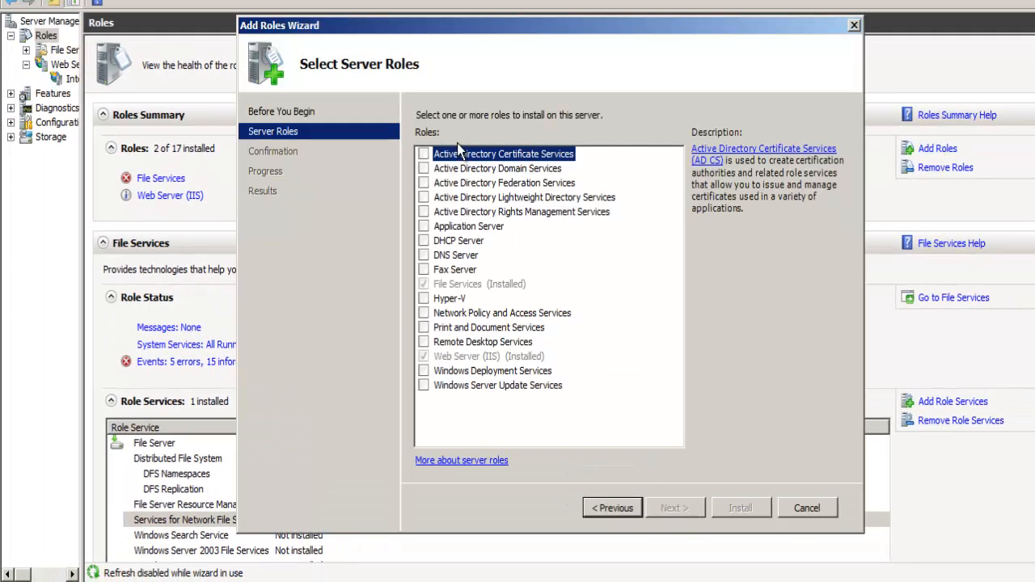
{"action": "left_click", "coordinate": [423, 154]}
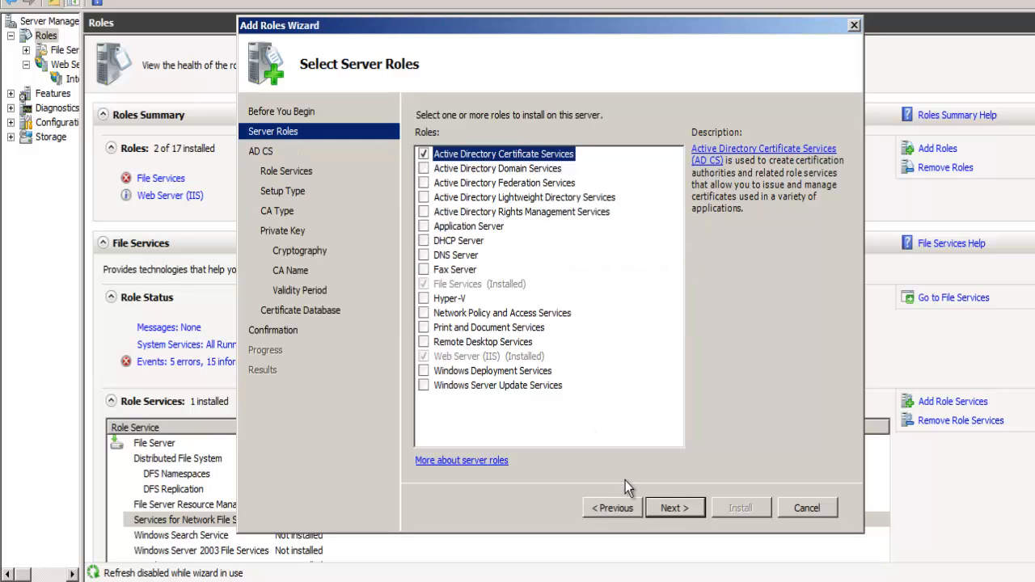
{"action": "left_click", "coordinate": [672, 508]}
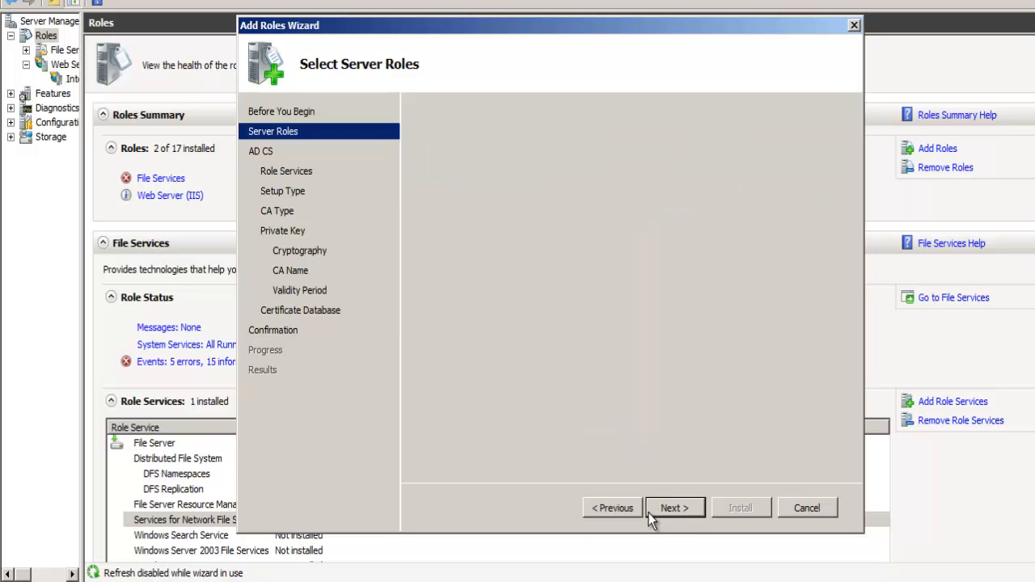
{"action": "left_click", "coordinate": [666, 508]}
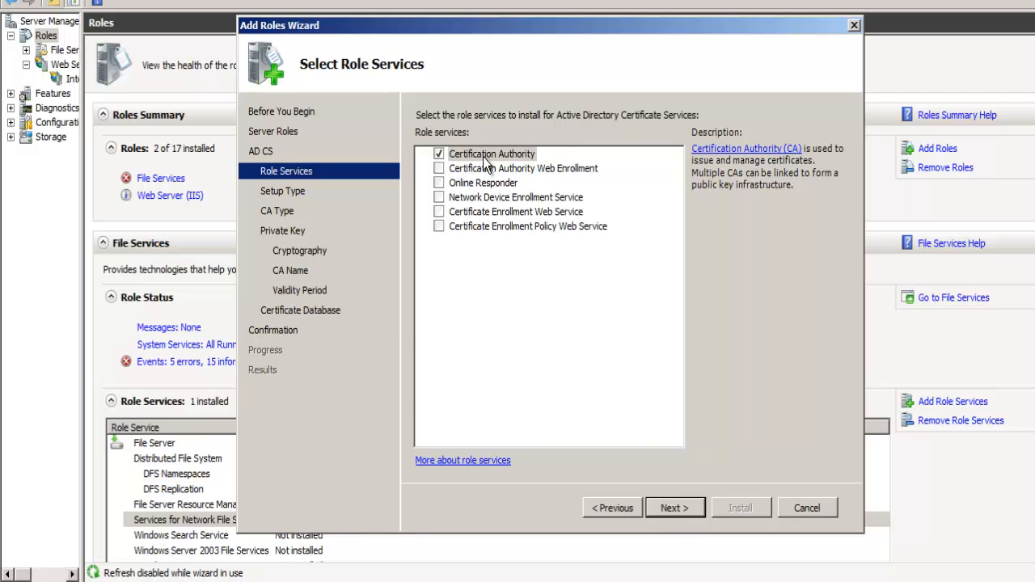
- Accept the Certification Authority role service with a Standalone setup and the Root CA type
{"action": "left_click", "coordinate": [674, 508]}
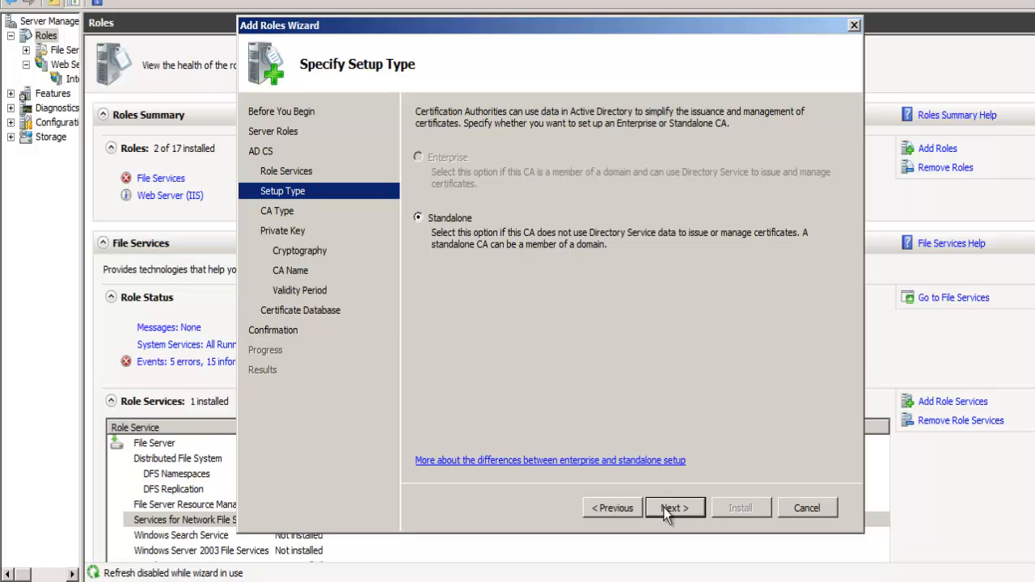
{"action": "left_click", "coordinate": [663, 509]}
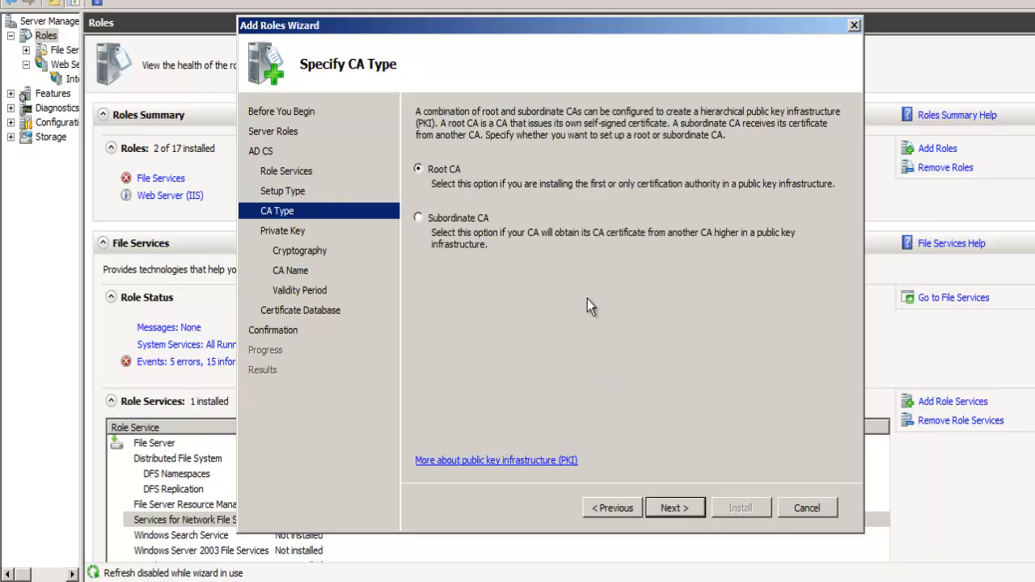
{"action": "left_click", "coordinate": [661, 508]}
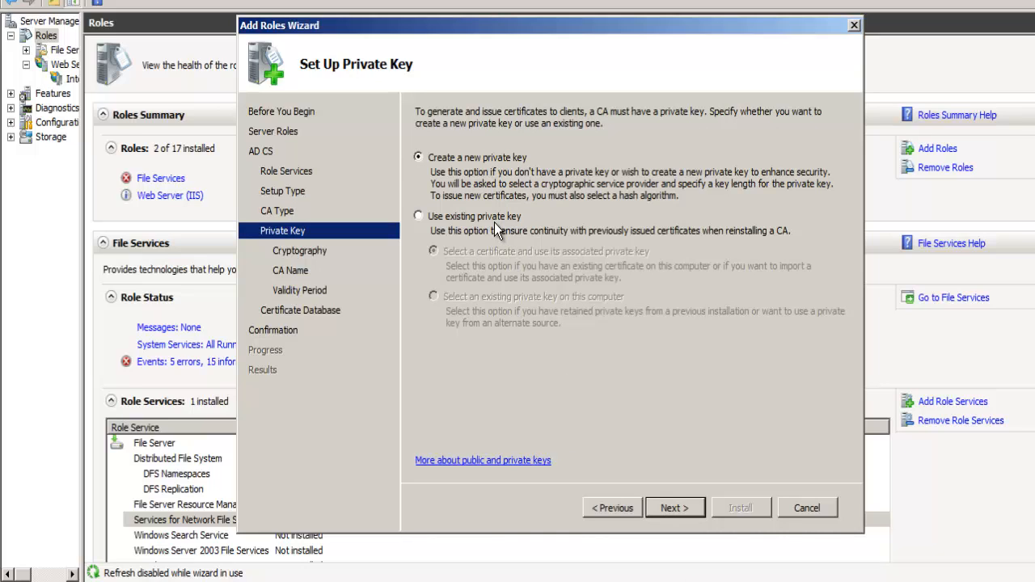
- Compare the existing-key option, then choose to create a new private key for the CA
{"action": "left_click", "coordinate": [418, 216]}
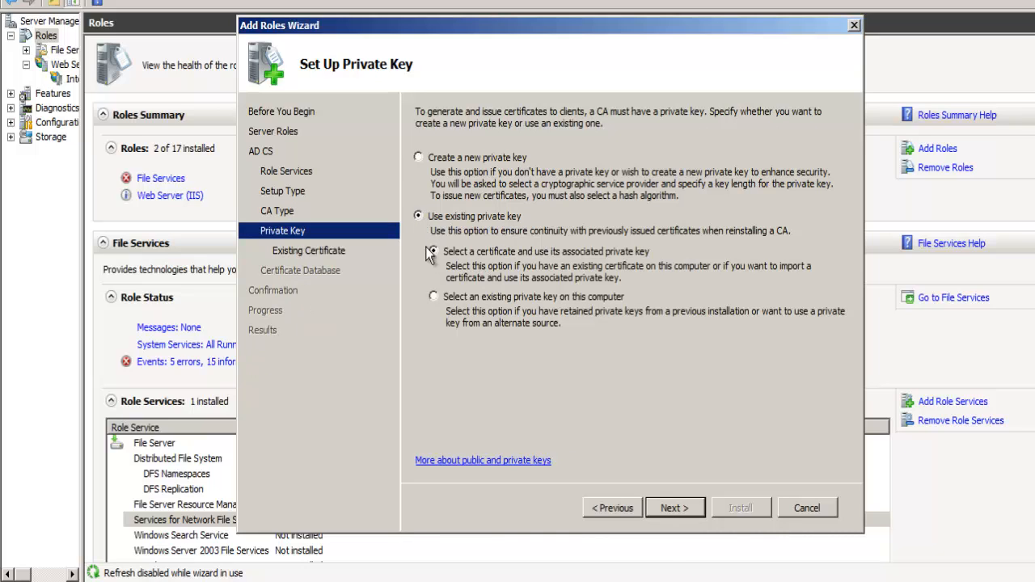
{"action": "left_click", "coordinate": [419, 158]}
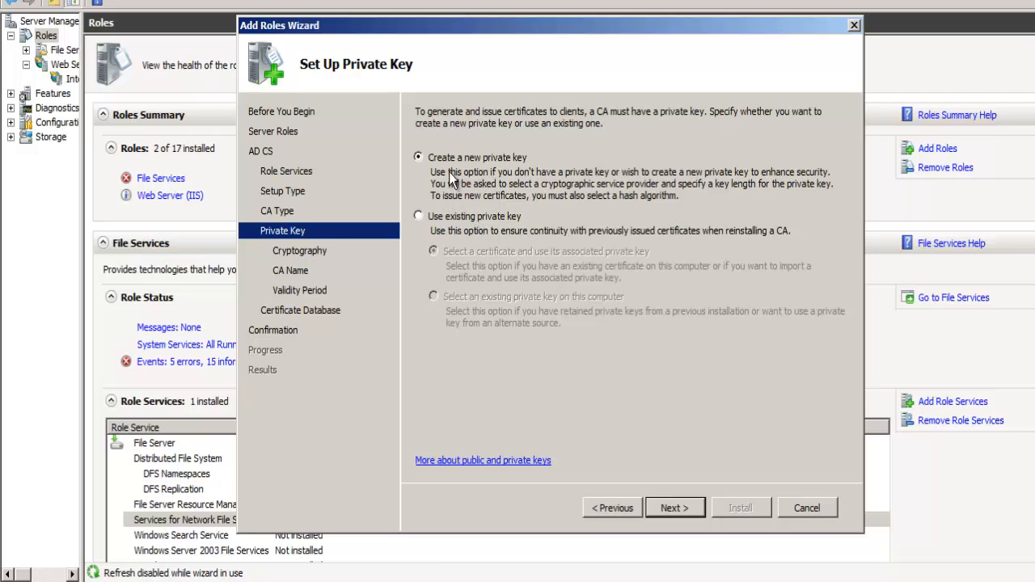
{"action": "left_click", "coordinate": [665, 507]}
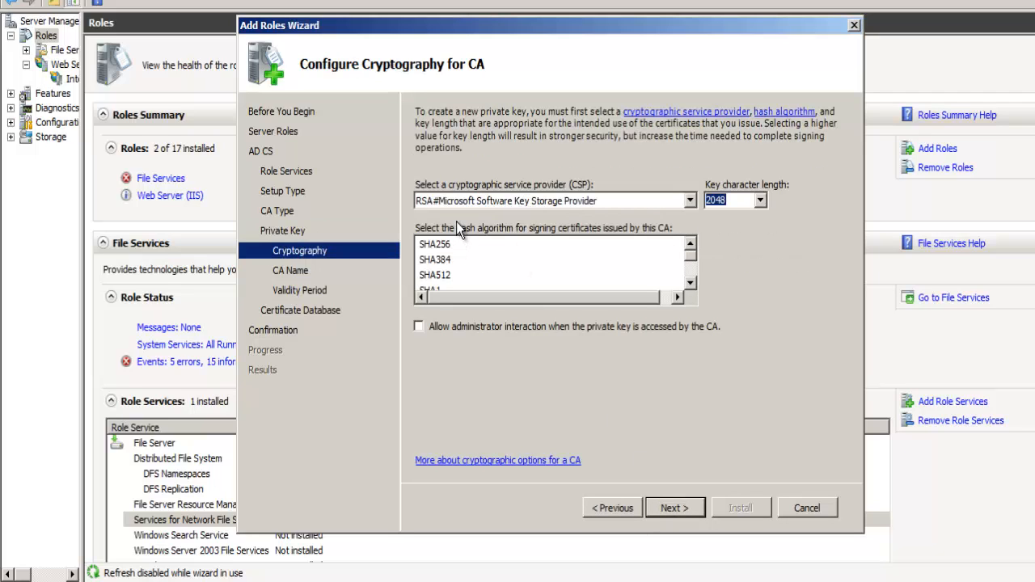
- Keep RSA#Microsoft Software Key Storage Provider as the CA's cryptographic provider and 2048 as the key character length
{"action": "left_click", "coordinate": [690, 202]}
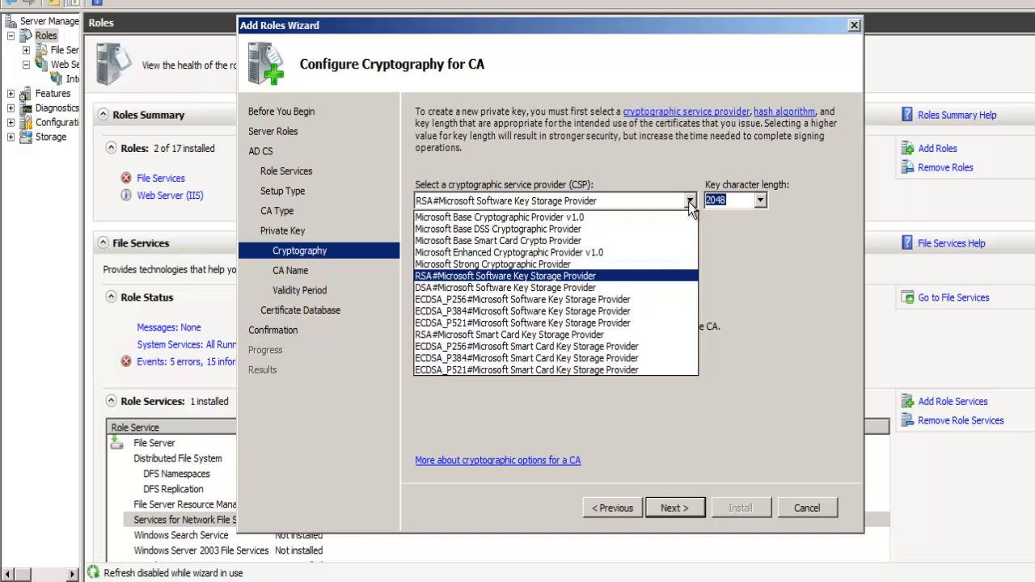
{"action": "left_click", "coordinate": [544, 275]}
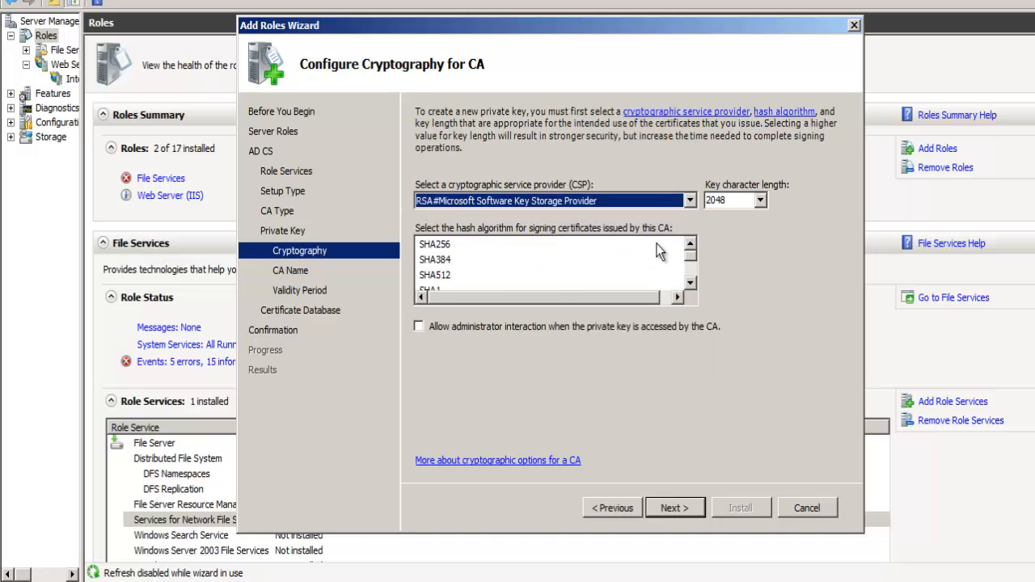
{"action": "left_click", "coordinate": [759, 202]}
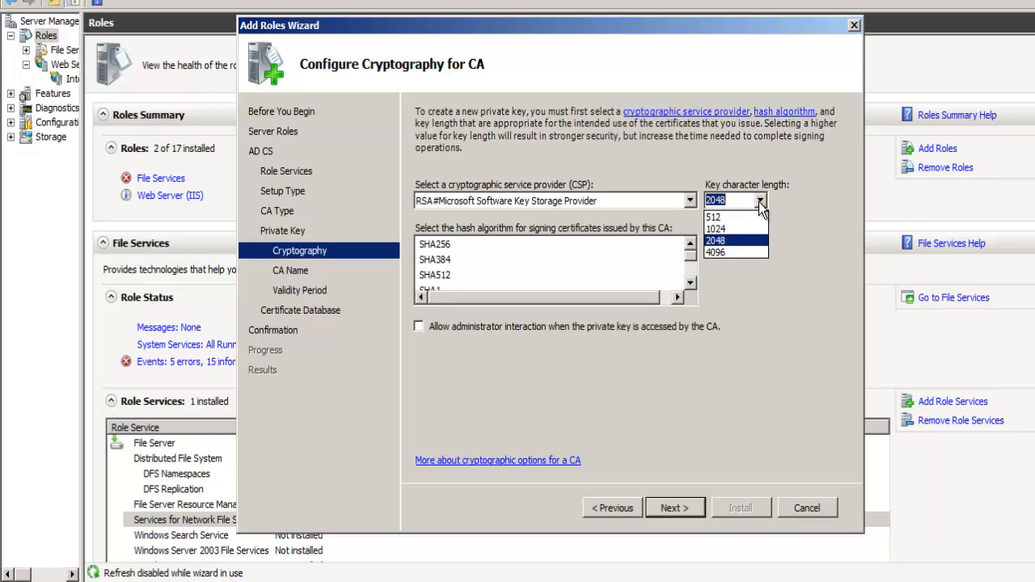
{"action": "left_click", "coordinate": [759, 201]}
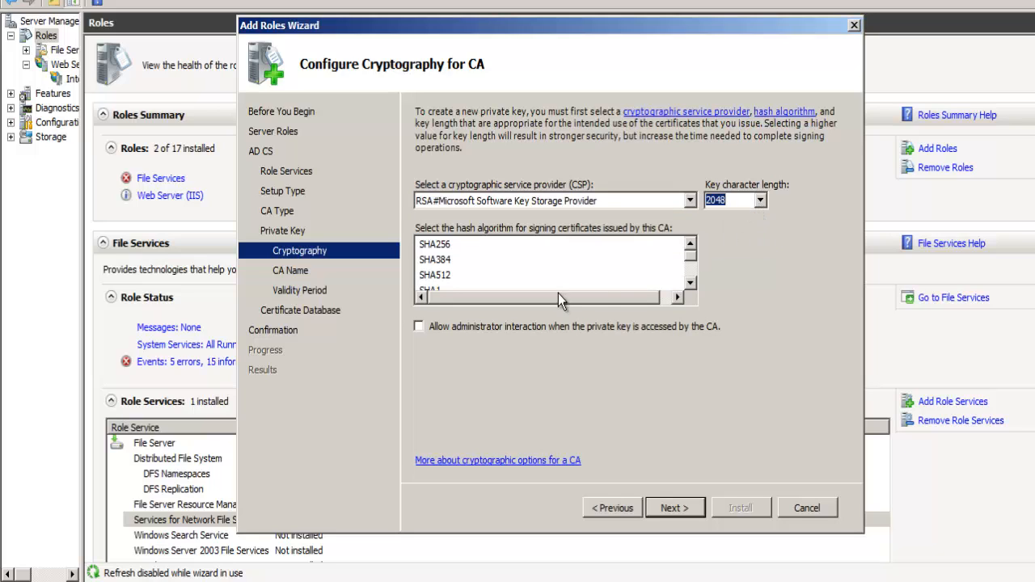
- Choose MD5 as the hash algorithm for signing certificates and accept HOST-CA as the CA's common name
{"action": "left_click", "coordinate": [690, 283]}
{"action": "left_click", "coordinate": [690, 283]}
{"action": "left_click", "coordinate": [690, 283]}
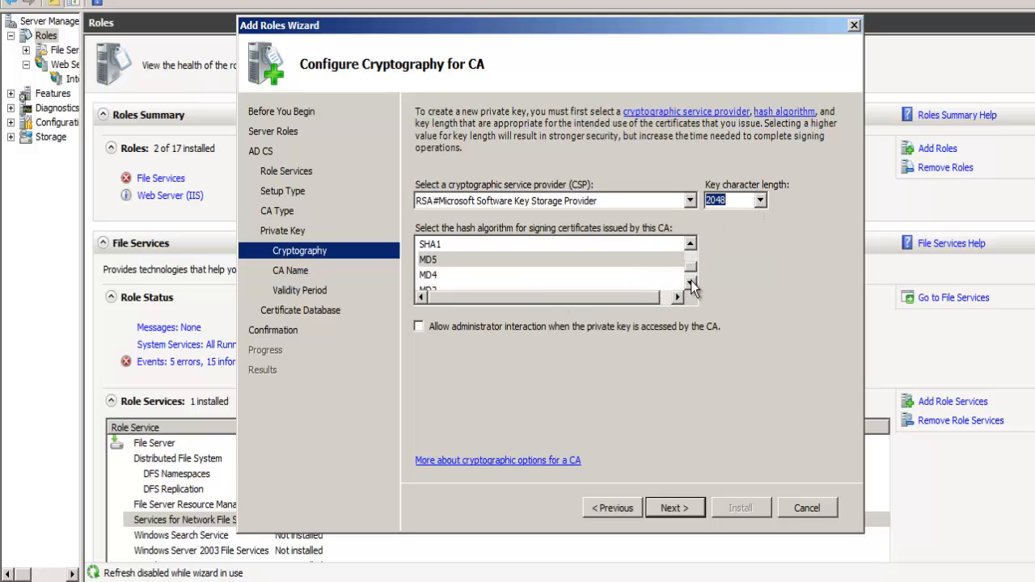
{"action": "left_click", "coordinate": [690, 283]}
{"action": "left_click", "coordinate": [459, 242]}
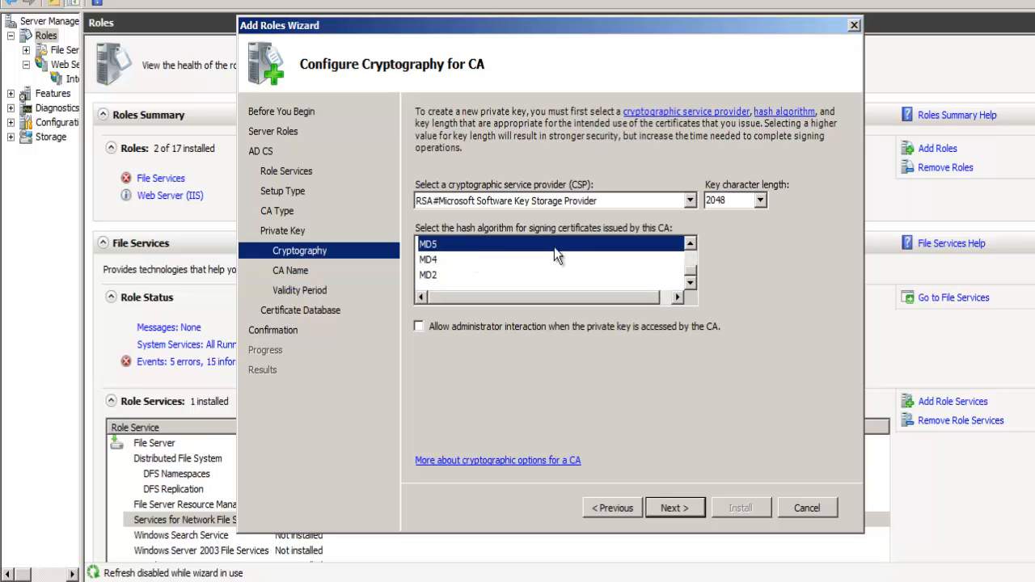
{"action": "left_click", "coordinate": [692, 242]}
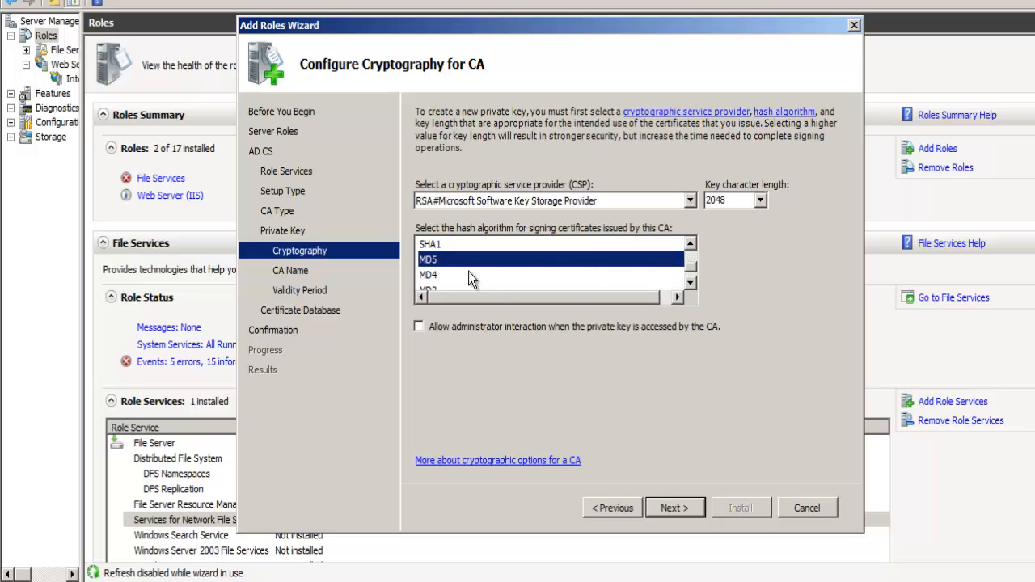
{"action": "left_click", "coordinate": [662, 514]}
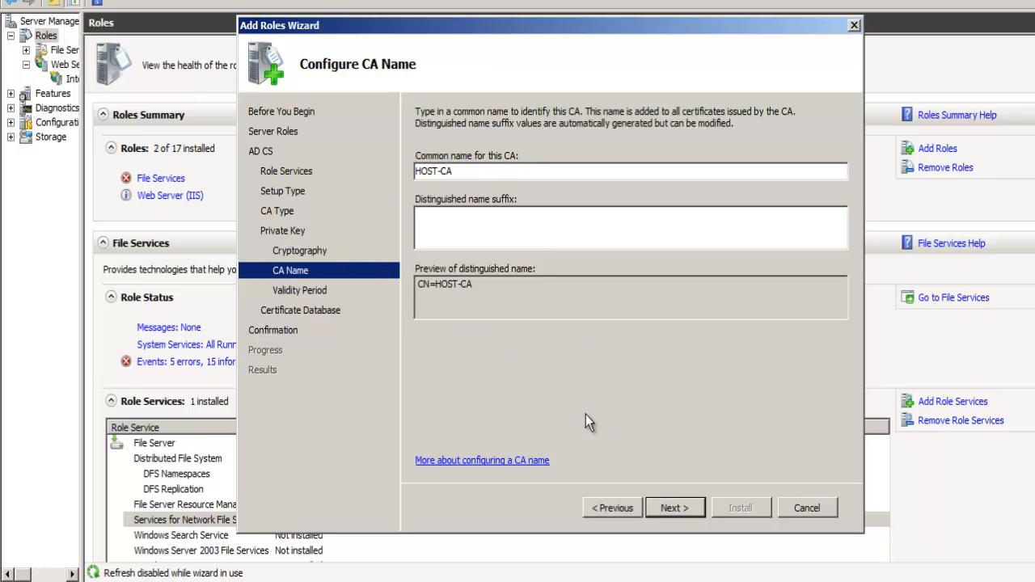
{"action": "left_click", "coordinate": [661, 513]}
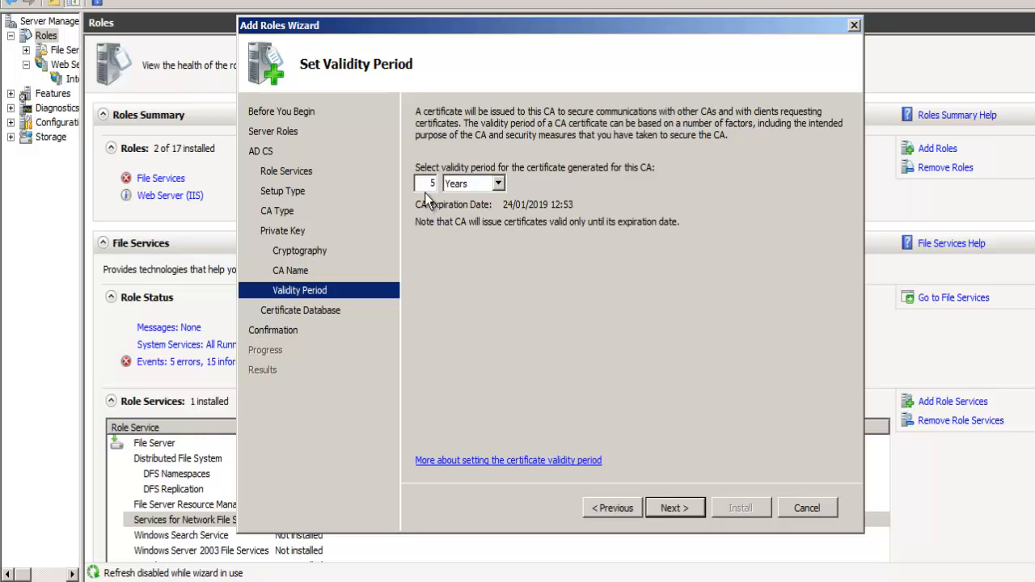
- Set the CA certificate's validity period to 20 years and accept C:\Windows\system32\CertLog for the certificate database and its log
{"action": "left_click_drag", "start_coordinate": [429, 184], "coordinate": [439, 187]}
{"action": "type", "text": "20"}
{"action": "left_click", "coordinate": [670, 514]}
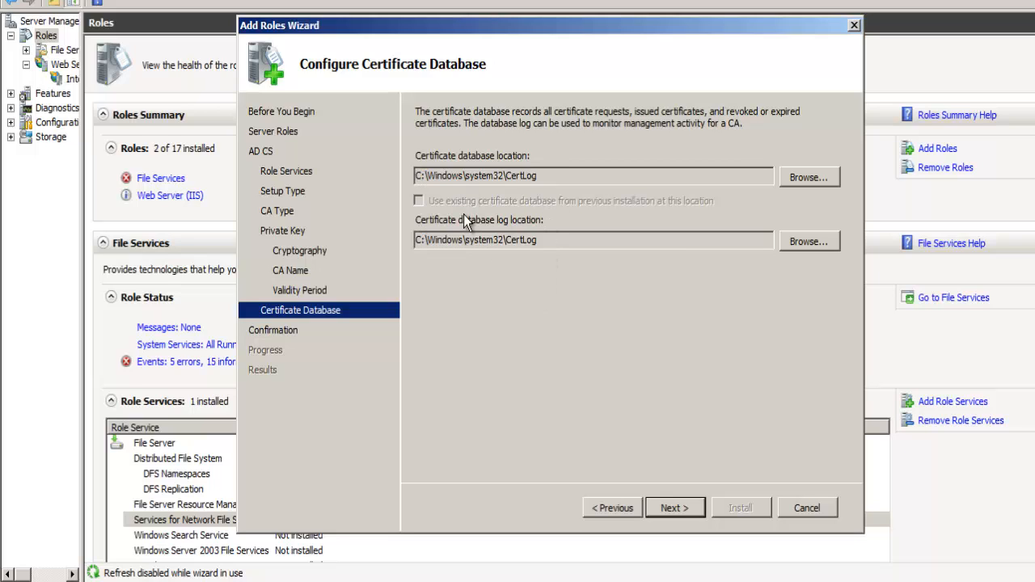
{"action": "left_click", "coordinate": [670, 509]}
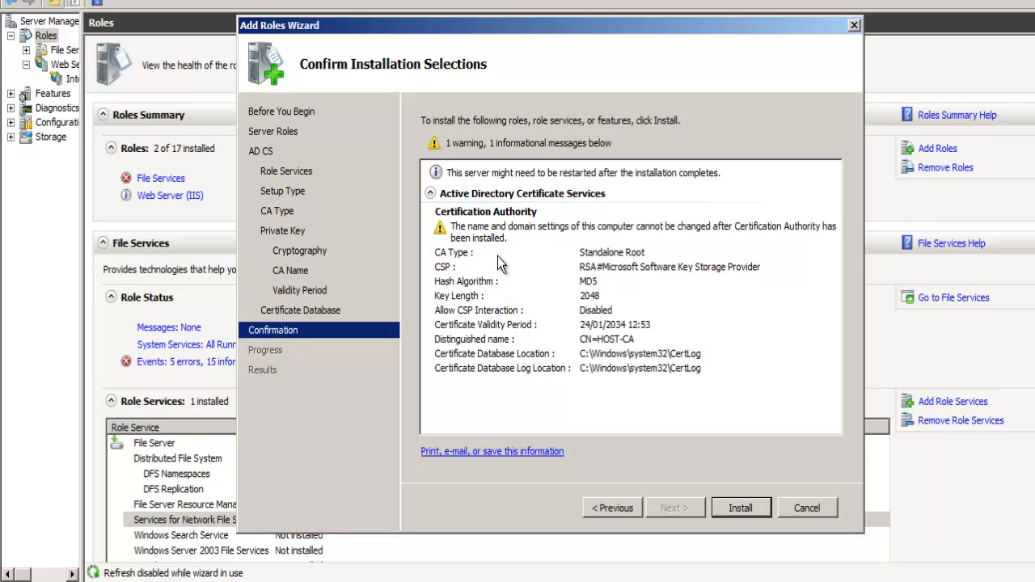
- Check the computer name and domain settings in the computer's system properties, and close them
{"action": "key", "text": "super"}
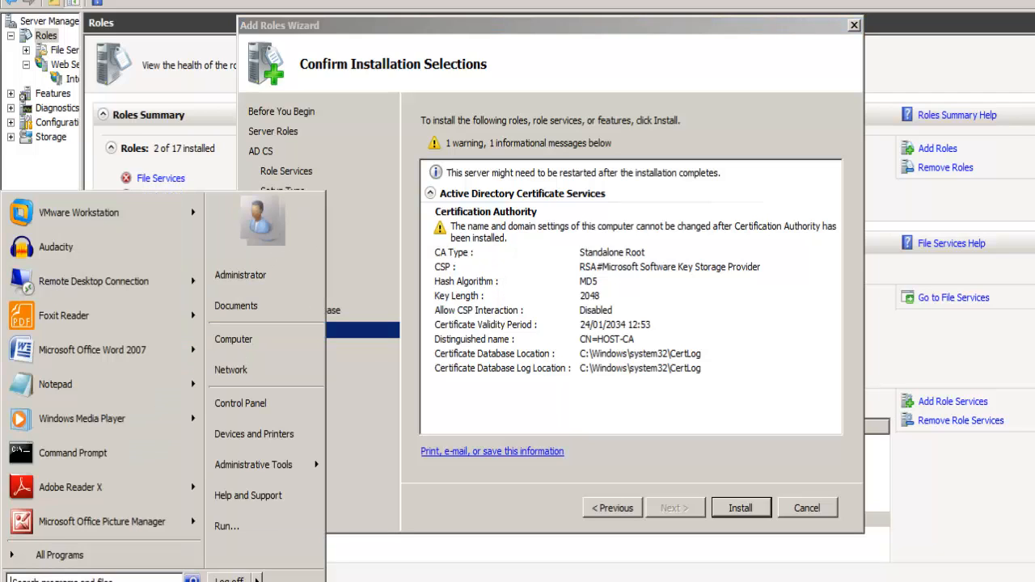
{"action": "right_click", "coordinate": [247, 341]}
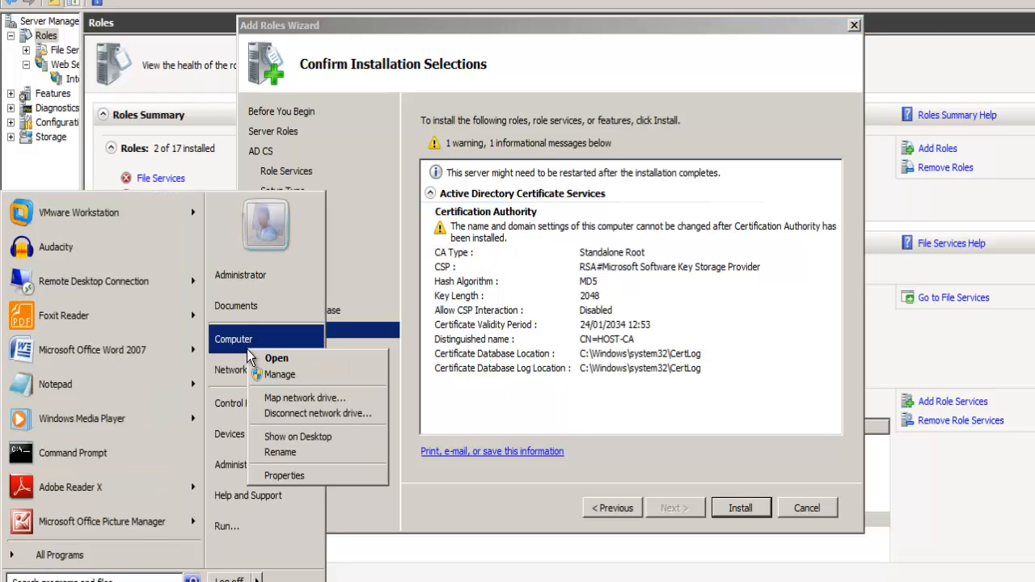
{"action": "left_click", "coordinate": [275, 476]}
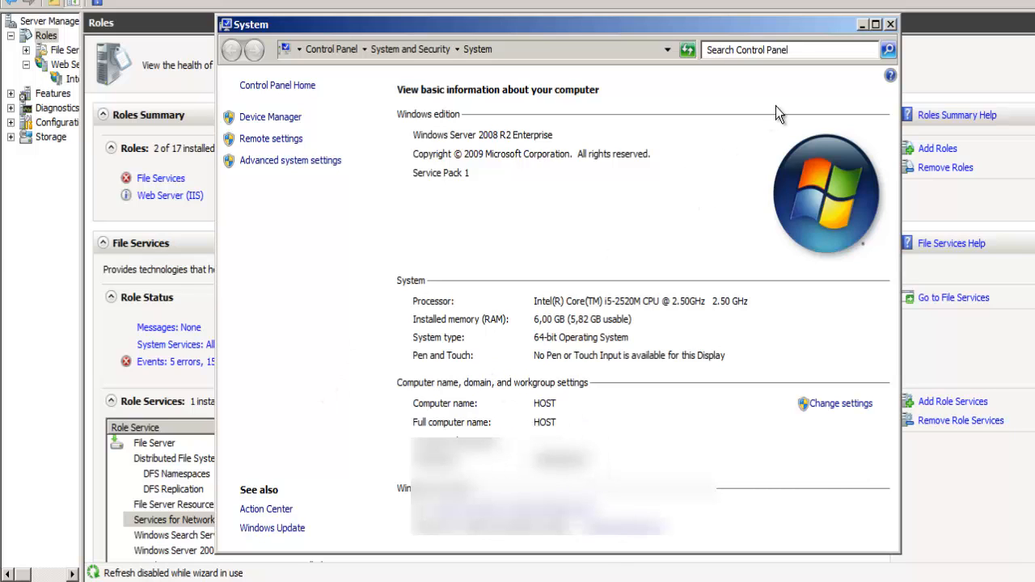
{"action": "left_click", "coordinate": [890, 24]}
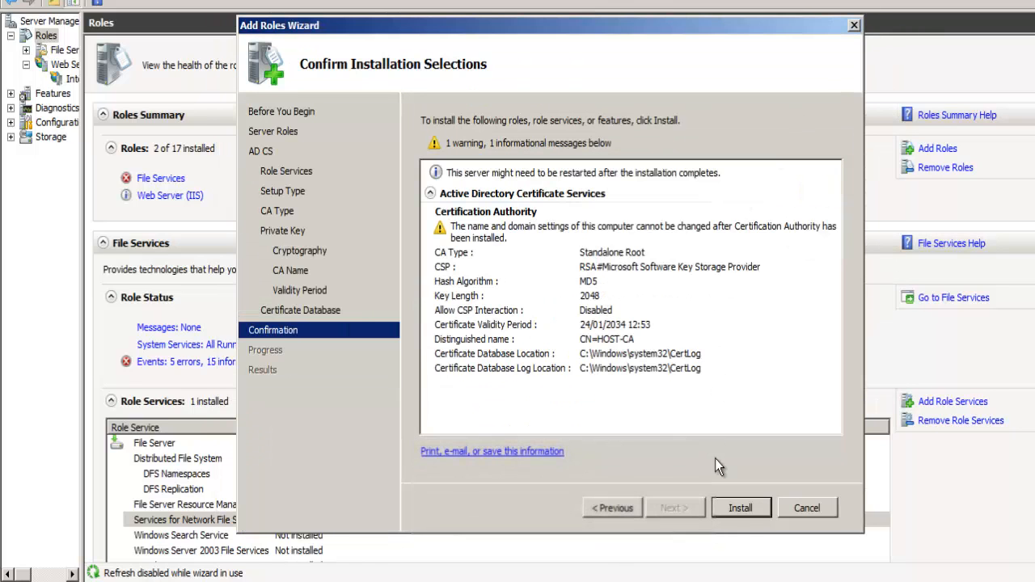
- Install Active Directory Certificate Services with the confirmed selections and close the wizard
{"action": "left_click", "coordinate": [739, 508]}
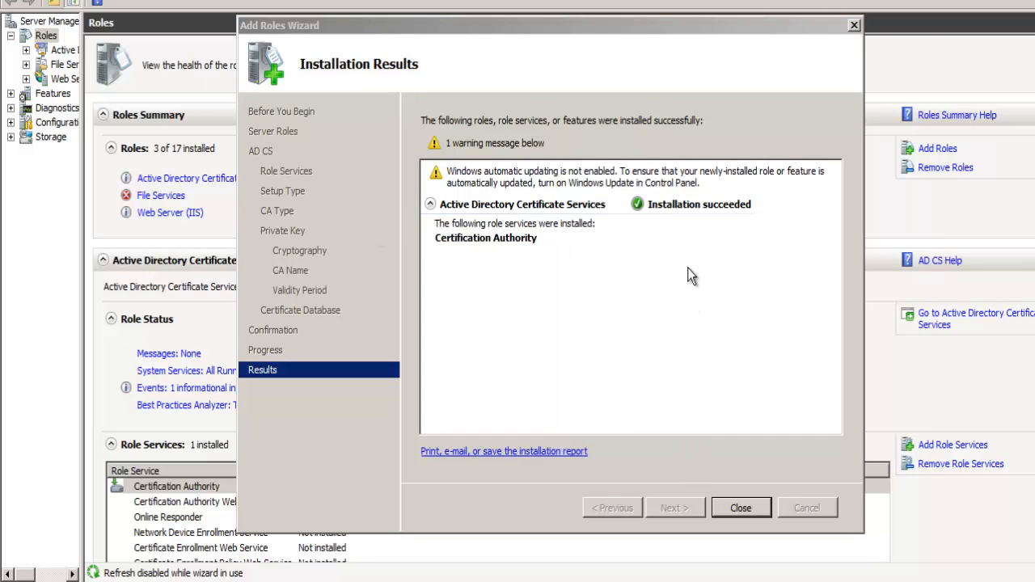
{"action": "left_click", "coordinate": [730, 507]}
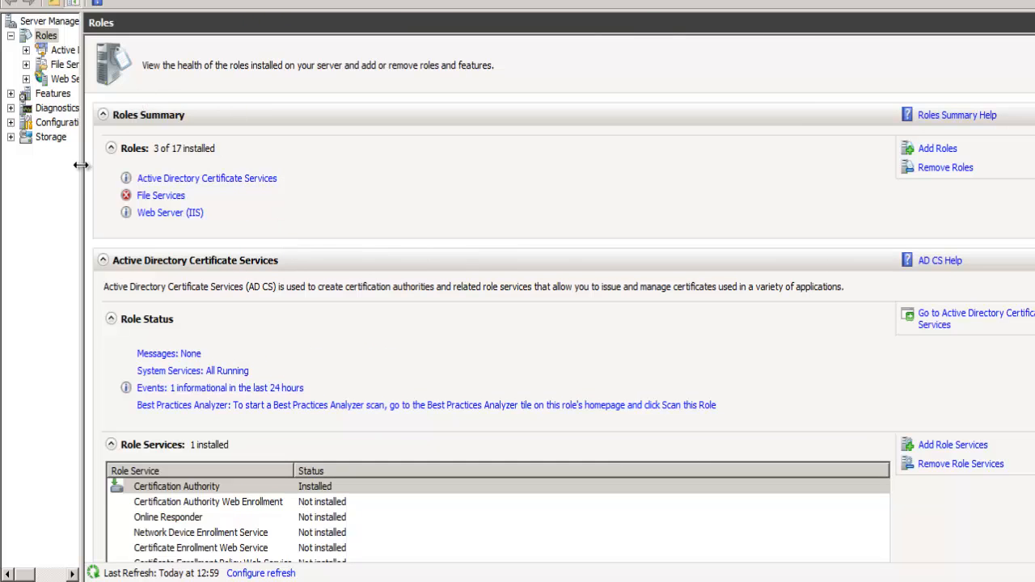
- Widen the navigation tree and open the HOST-CA authority under Active Directory Certificate Services
{"action": "left_click_drag", "start_coordinate": [81, 165], "coordinate": [144, 165]}
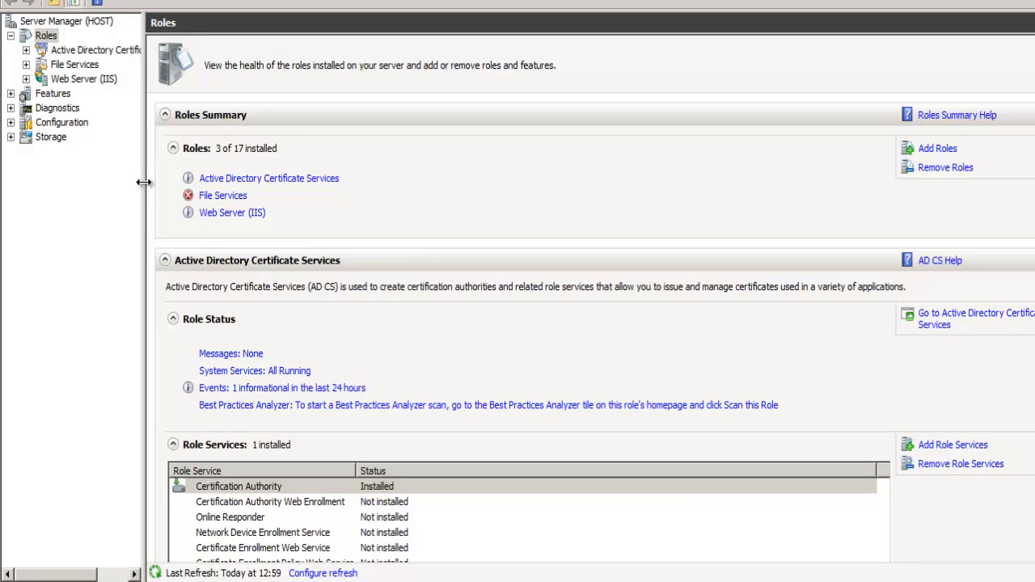
{"action": "left_click_drag", "start_coordinate": [144, 182], "coordinate": [205, 181]}
{"action": "left_click", "coordinate": [26, 50]}
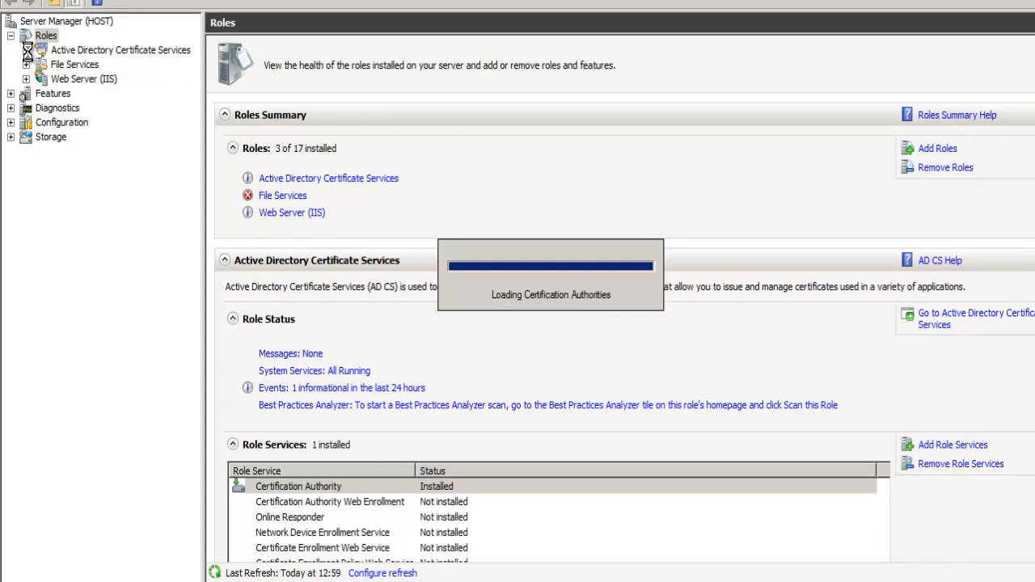
{"action": "left_click", "coordinate": [84, 95]}
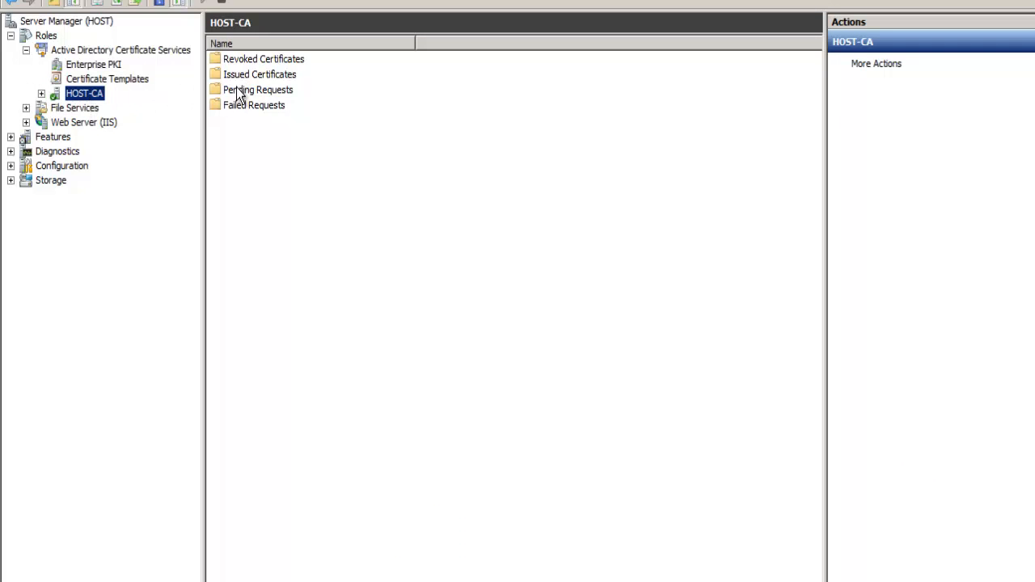
- Submit a new request to HOST-CA using the certReq file from the certtificate folder on drive C
{"action": "right_click", "coordinate": [83, 81]}
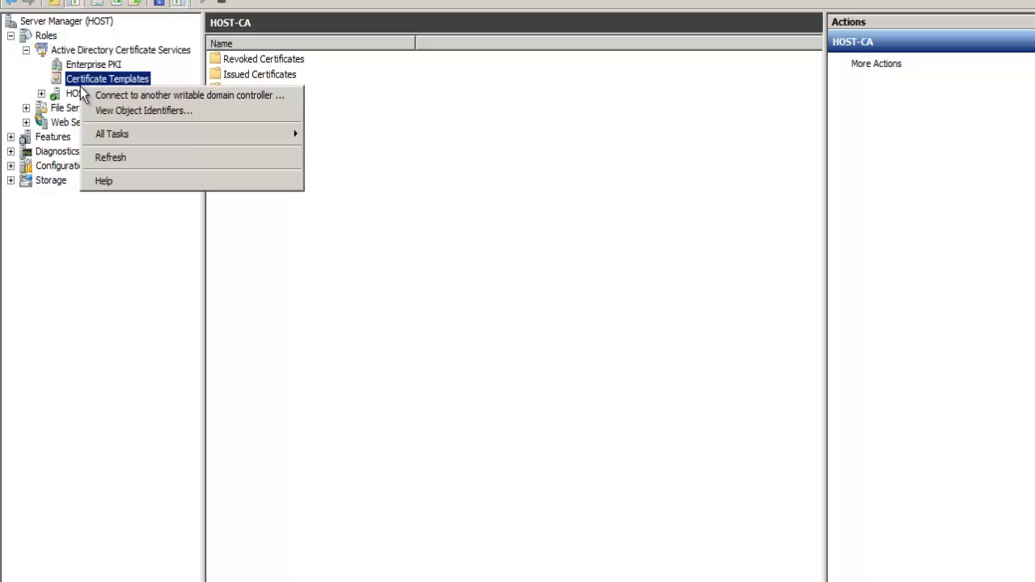
{"action": "left_click", "coordinate": [78, 94]}
{"action": "right_click", "coordinate": [76, 95]}
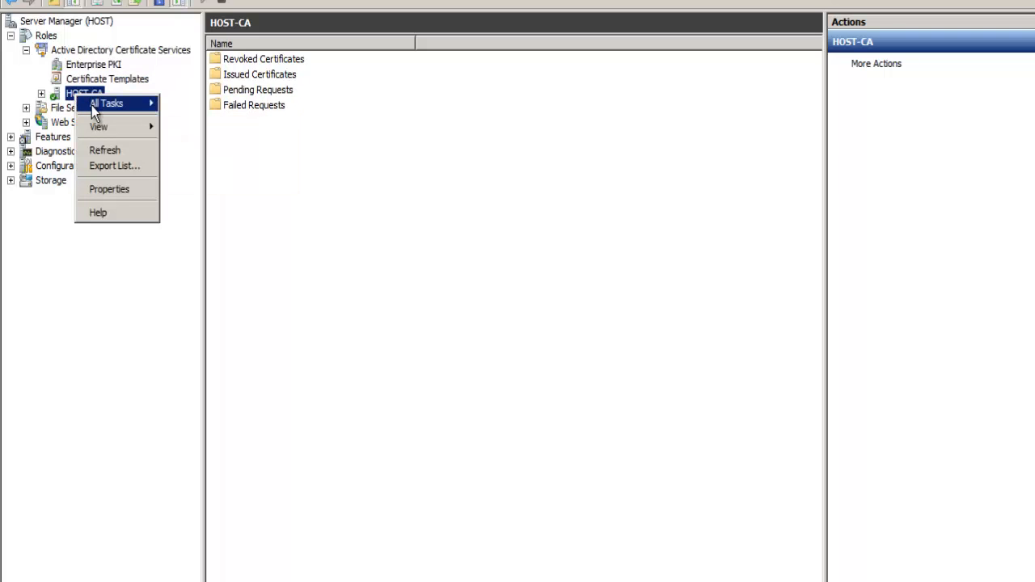
{"action": "mouse_move", "coordinate": [91, 109]}
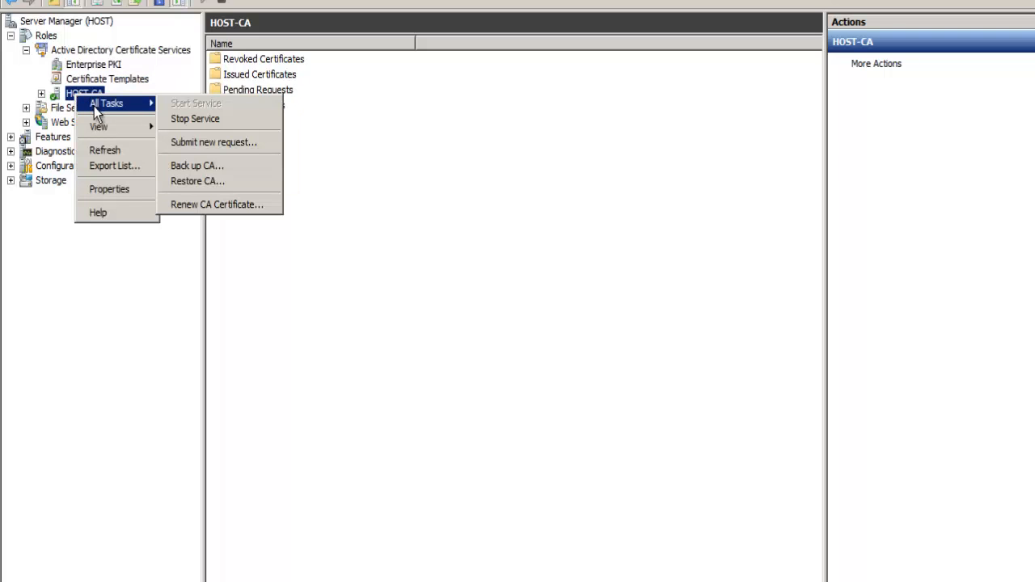
{"action": "left_click", "coordinate": [176, 143]}
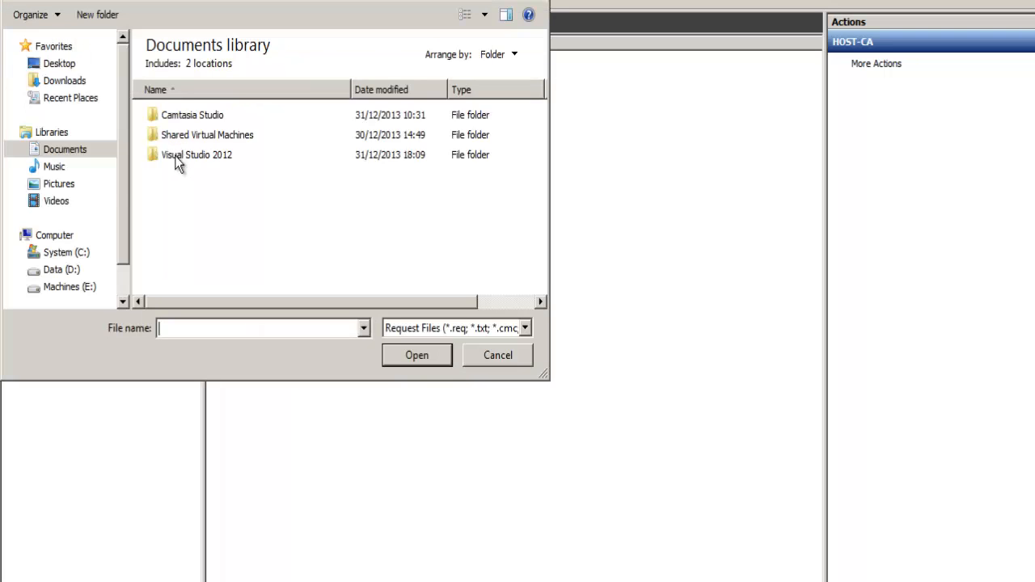
{"action": "scroll", "coordinate": [132, 235], "scroll_direction": "down", "scroll_amount": 1}
{"action": "left_click", "coordinate": [84, 216]}
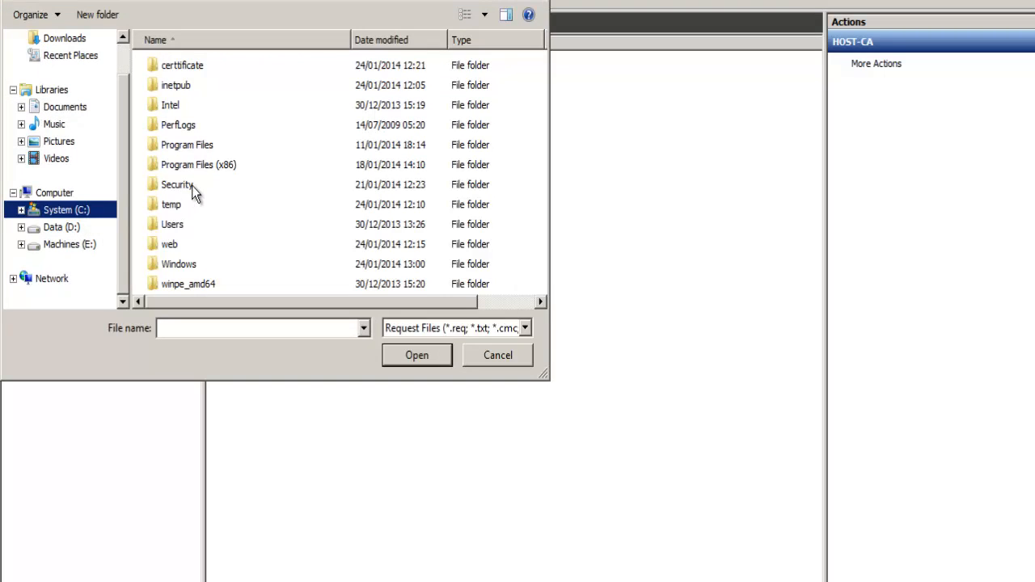
{"action": "double_click", "coordinate": [185, 73]}
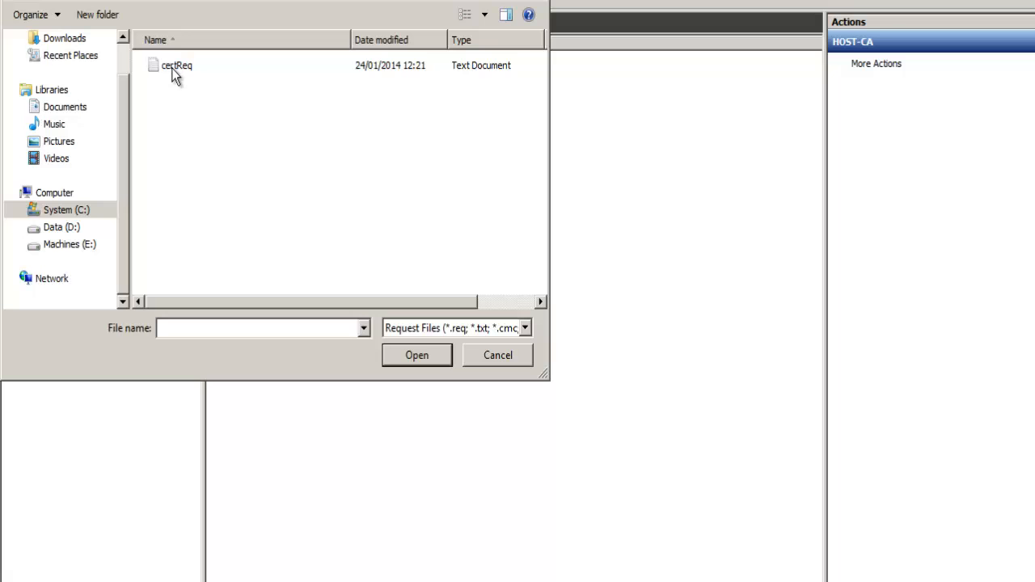
{"action": "double_click", "coordinate": [171, 68]}
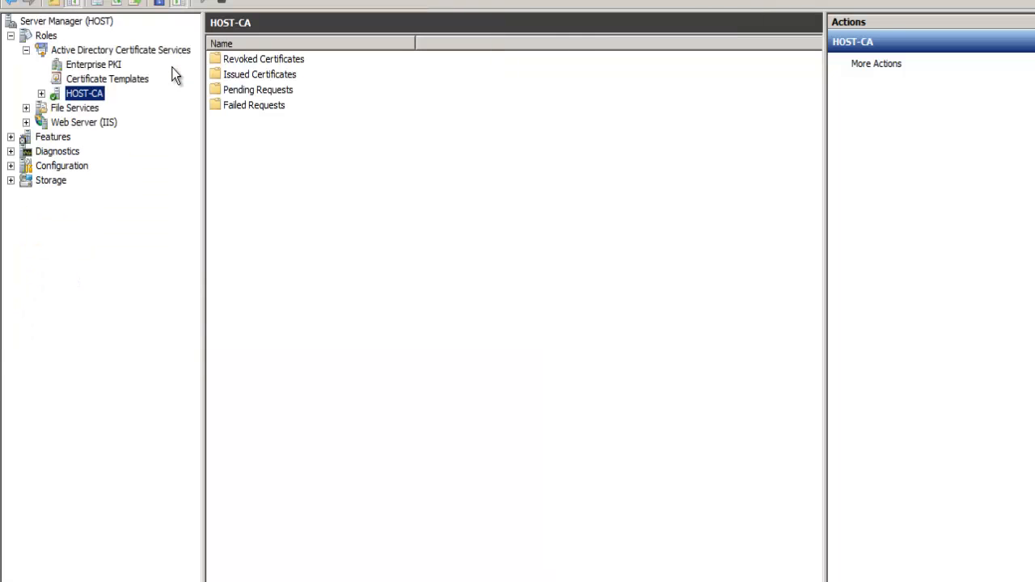
- Open HOST-CA's pending requests and select the request with ID 2
{"action": "left_click", "coordinate": [243, 94]}
{"action": "double_click", "coordinate": [243, 94]}
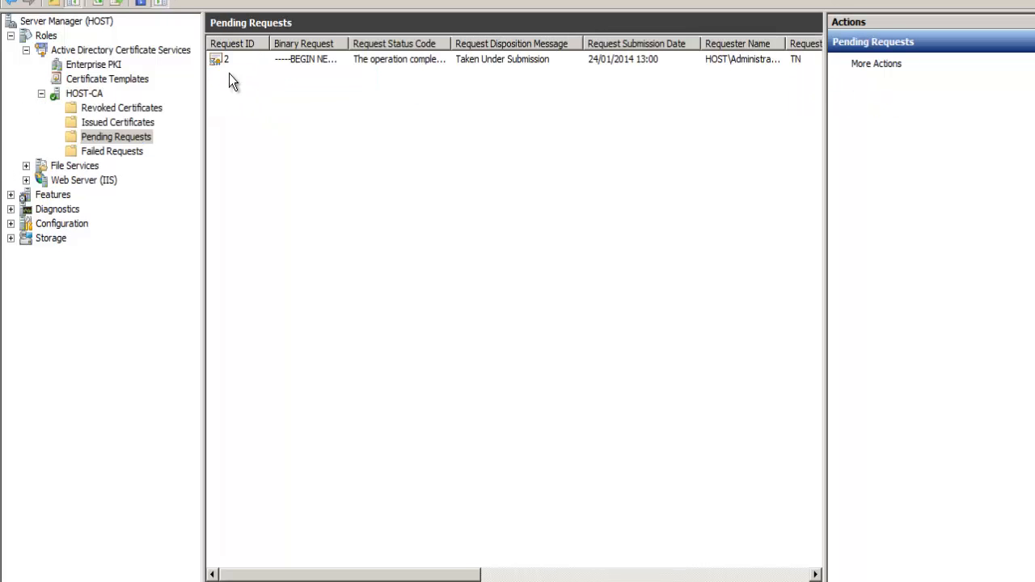
{"action": "left_click", "coordinate": [282, 64]}
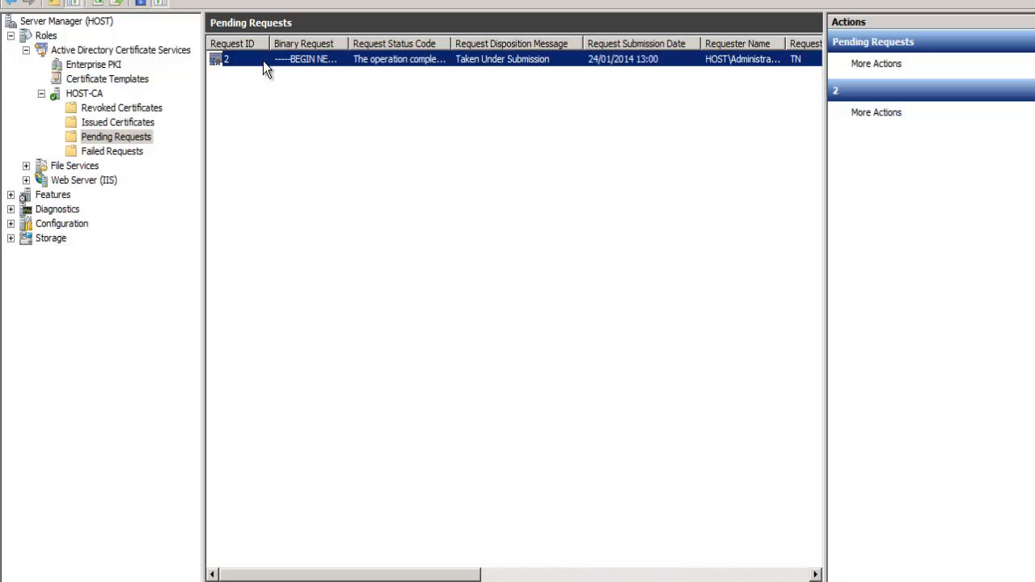
- Open the attributes and extensions of the pending request and select its RequestOSVersion attribute
{"action": "right_click", "coordinate": [309, 59]}
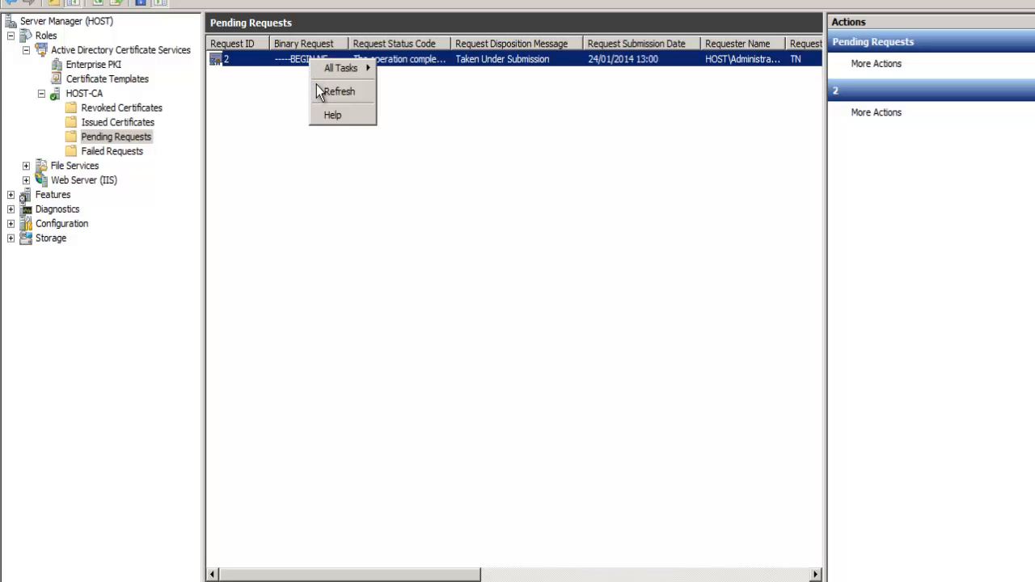
{"action": "mouse_move", "coordinate": [348, 68]}
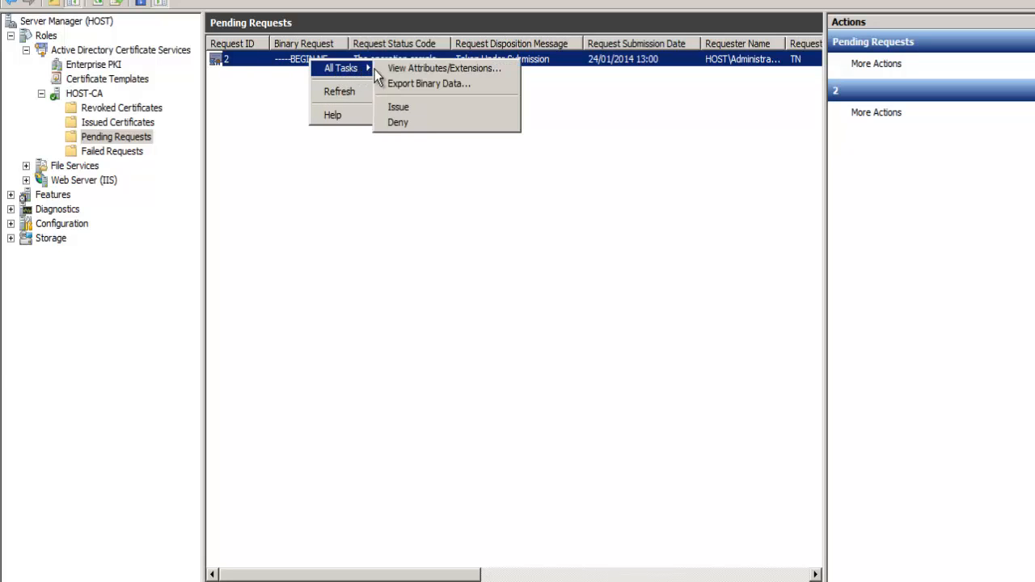
{"action": "left_click", "coordinate": [405, 70]}
{"action": "left_click_drag", "start_coordinate": [148, 0], "coordinate": [386, 50]}
{"action": "left_click", "coordinate": [294, 106]}
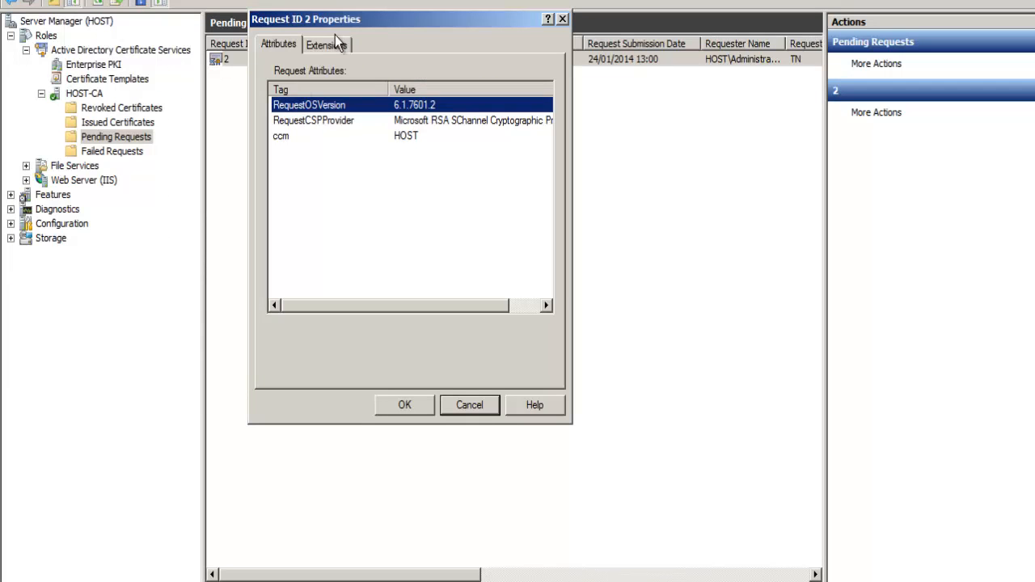
- Examine the request's extensions, including Key Usage, Enhanced Key Usage, Authority Information Access, Authority Key Identifier and Subject Key Identifier
{"action": "left_click", "coordinate": [329, 45]}
{"action": "left_click", "coordinate": [301, 107]}
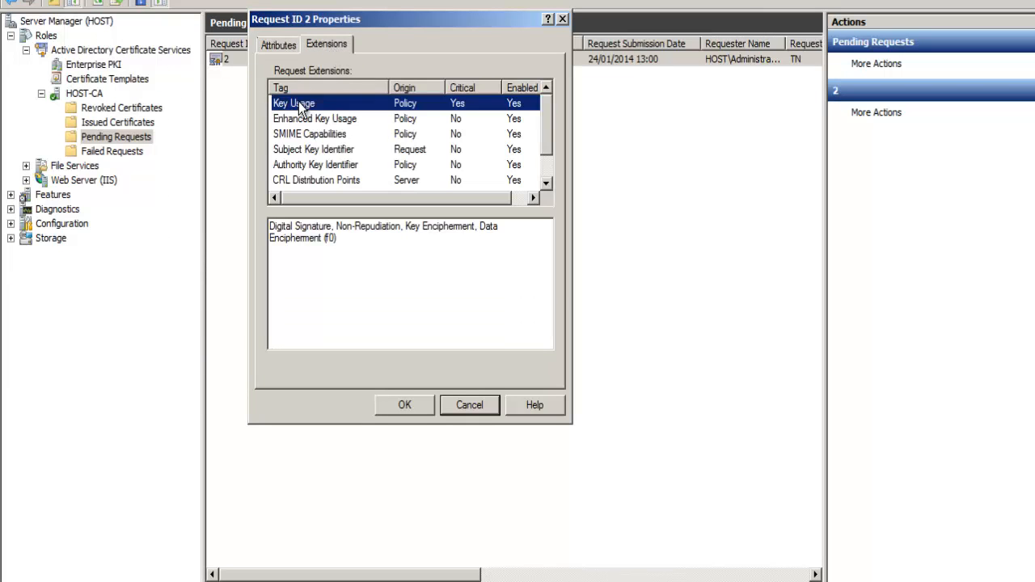
{"action": "left_click", "coordinate": [304, 119]}
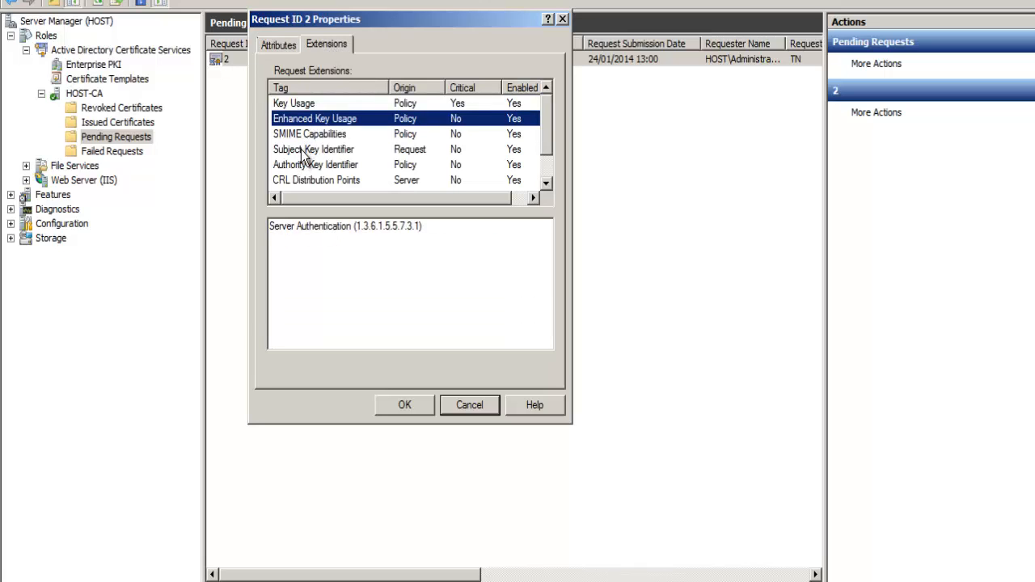
{"action": "scroll", "coordinate": [301, 150], "scroll_direction": "down", "scroll_amount": 1}
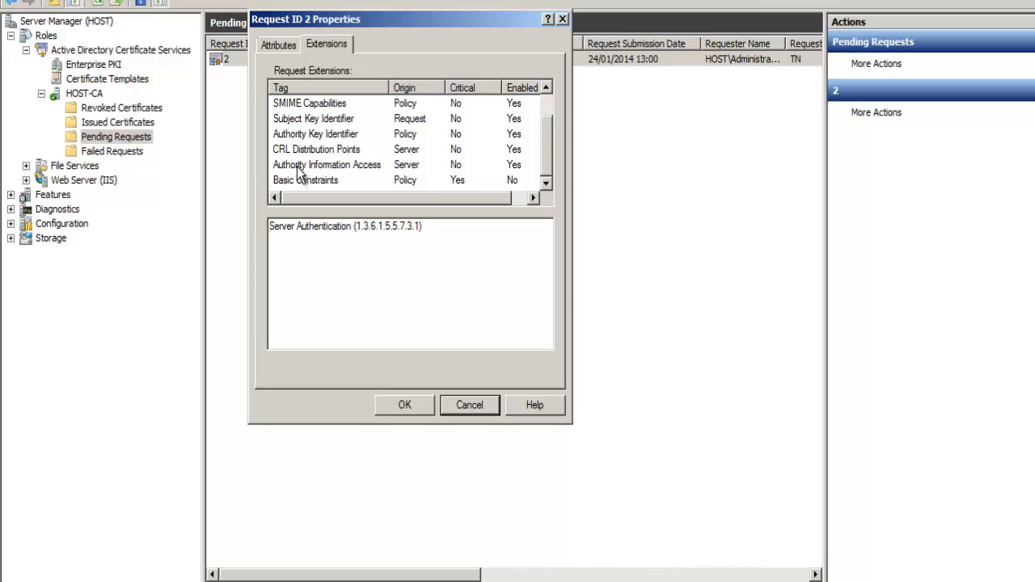
{"action": "left_click", "coordinate": [297, 165]}
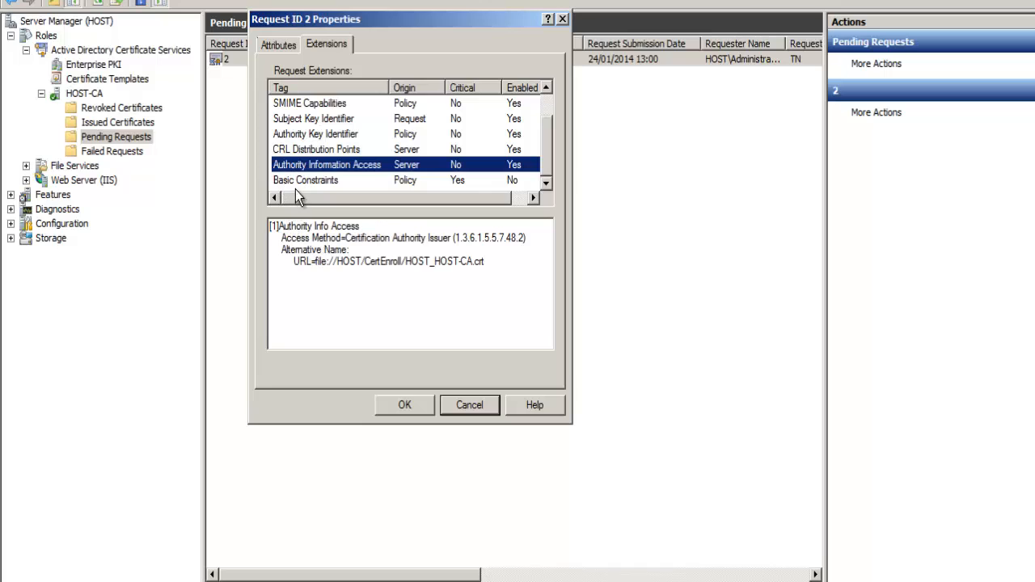
{"action": "left_click", "coordinate": [314, 136]}
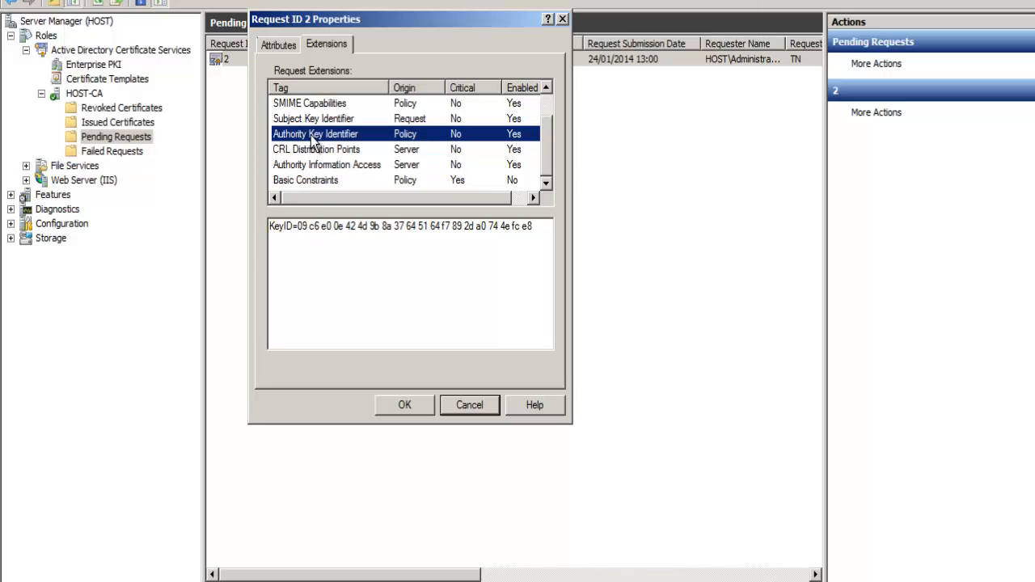
{"action": "key", "text": "Up"}
{"action": "scroll", "coordinate": [314, 138], "scroll_direction": "up", "scroll_amount": 1}
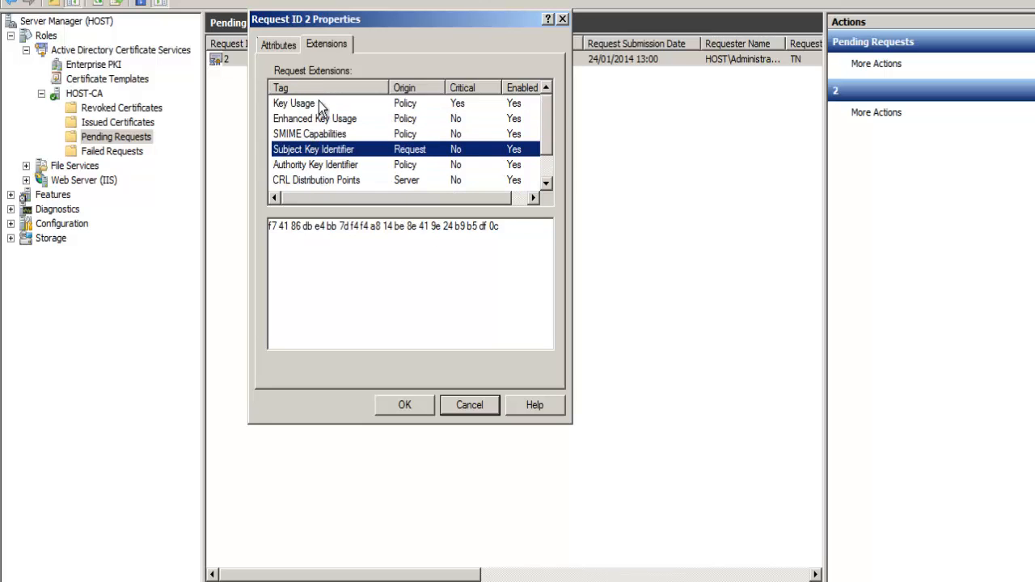
- Review the RequestCSPProvider and ccm request attributes and close the request's properties
{"action": "left_click", "coordinate": [276, 45]}
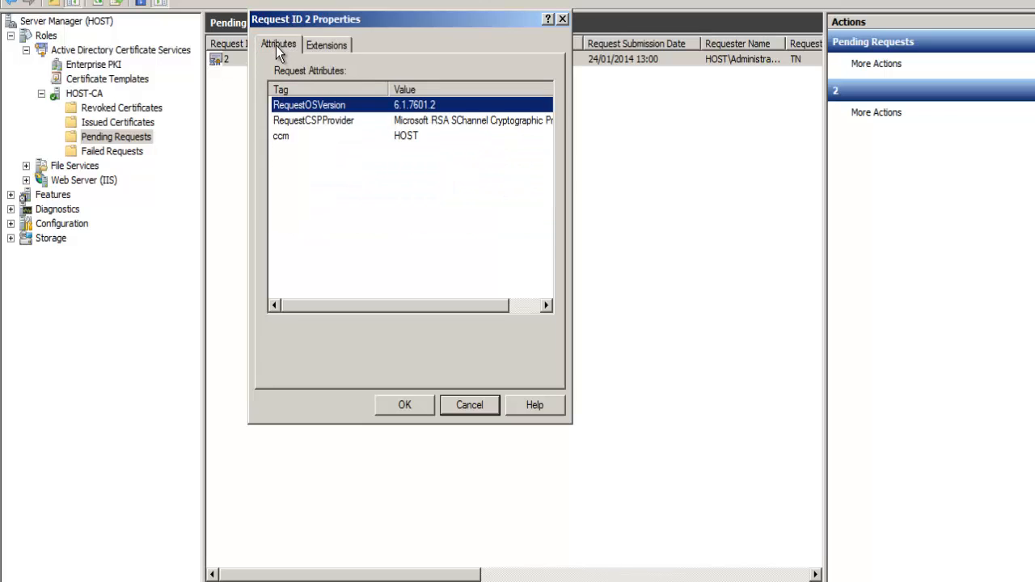
{"action": "left_click", "coordinate": [299, 126]}
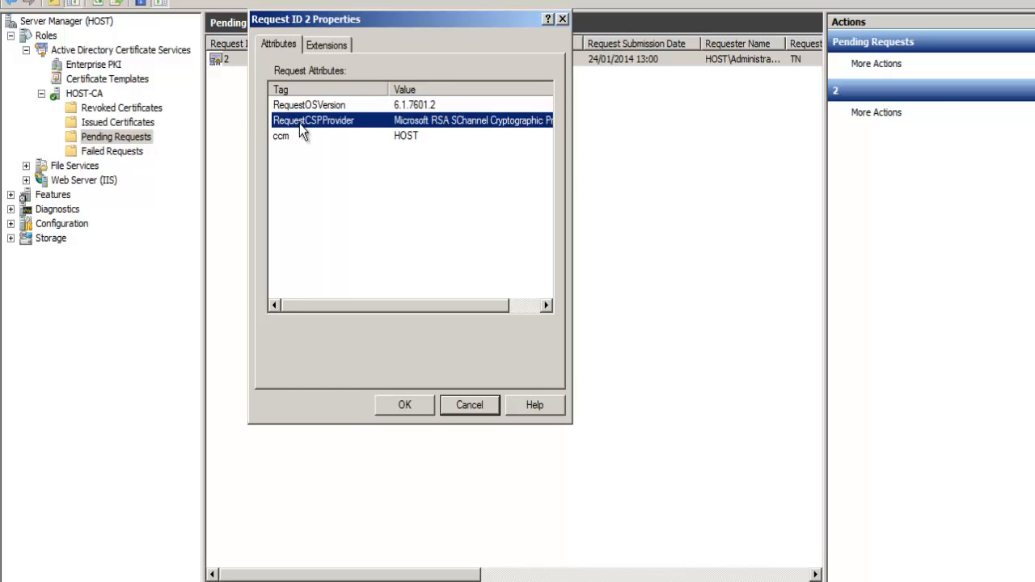
{"action": "left_click", "coordinate": [301, 135]}
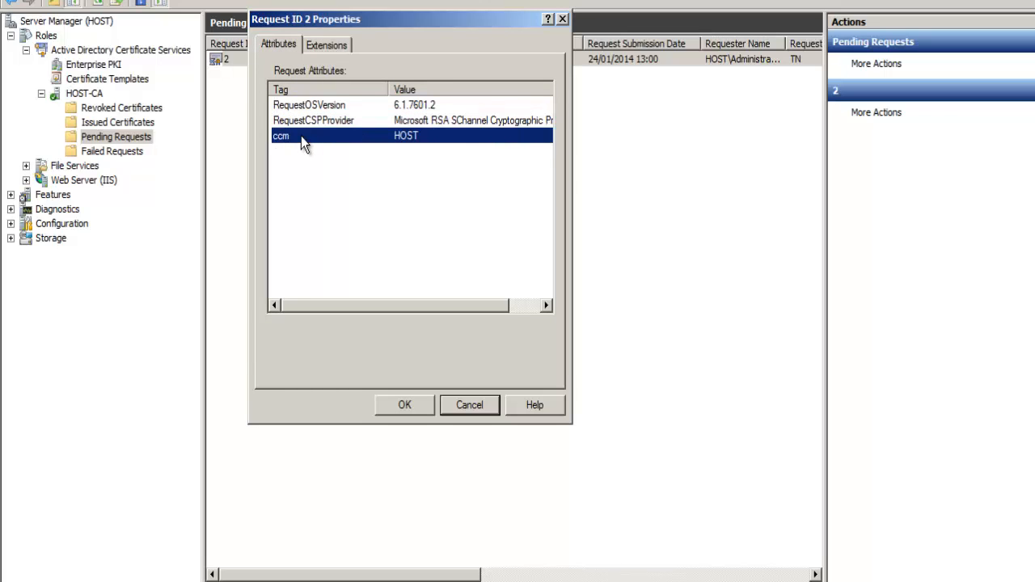
{"action": "left_click", "coordinate": [563, 22]}
{"action": "right_click", "coordinate": [322, 57]}
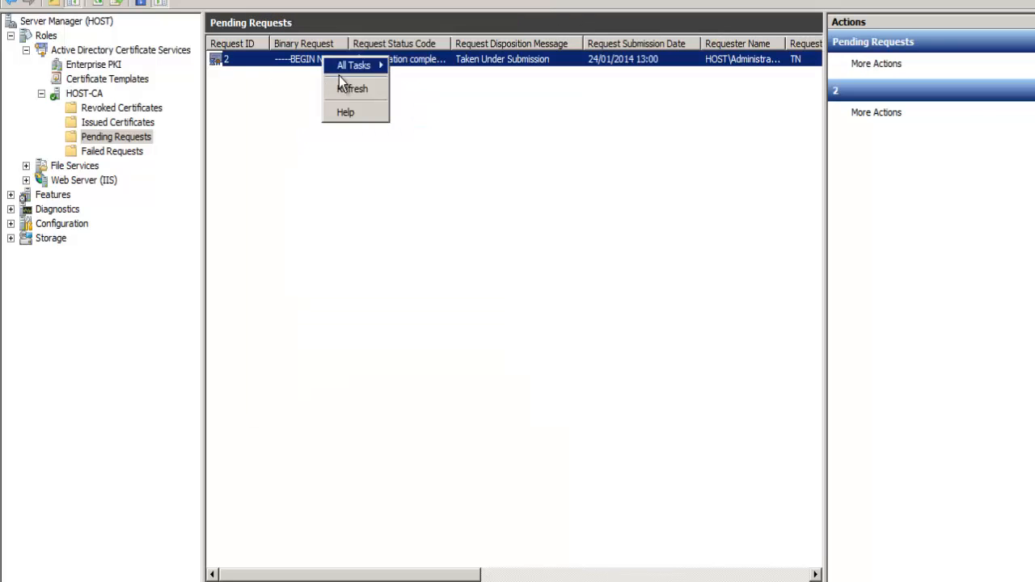
{"action": "mouse_move", "coordinate": [343, 68]}
{"action": "left_click", "coordinate": [171, 141]}
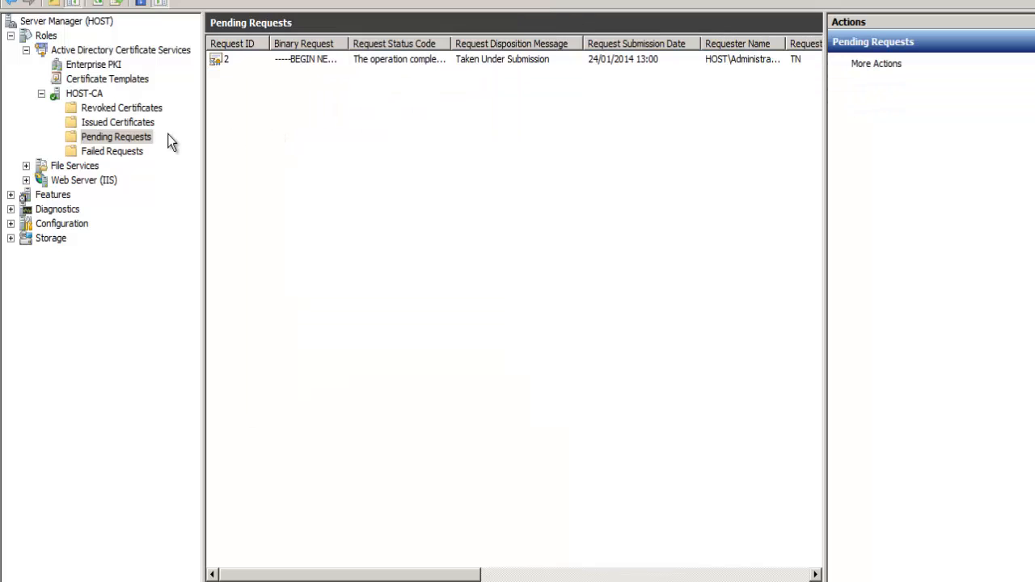
{"action": "left_click", "coordinate": [122, 123]}
{"action": "left_click", "coordinate": [119, 140]}
{"action": "right_click", "coordinate": [120, 140]}
{"action": "left_click", "coordinate": [238, 108]}
- Issue the certificate for HOST-CA's pending request with ID 2
{"action": "right_click", "coordinate": [244, 59]}
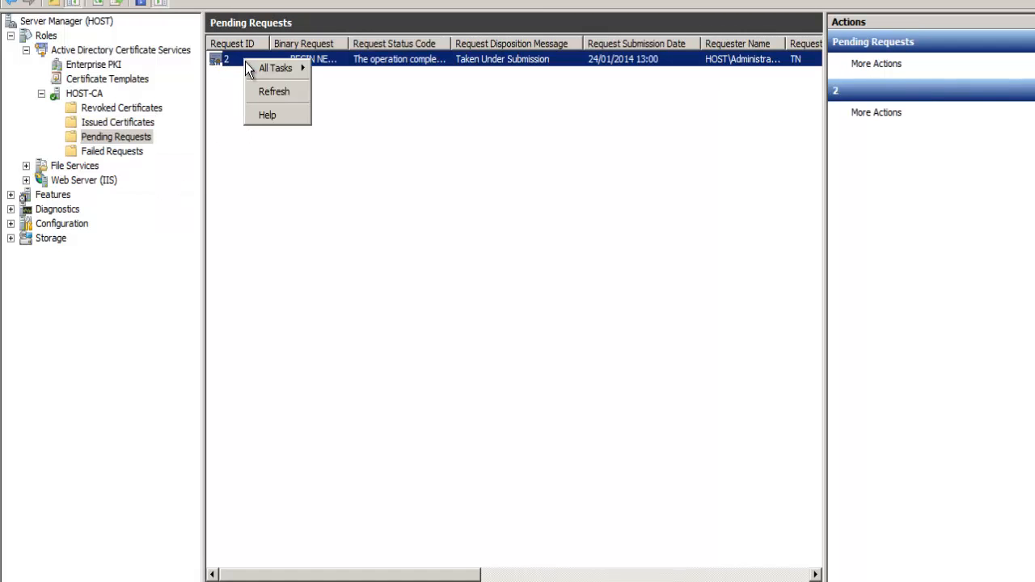
{"action": "mouse_move", "coordinate": [260, 71]}
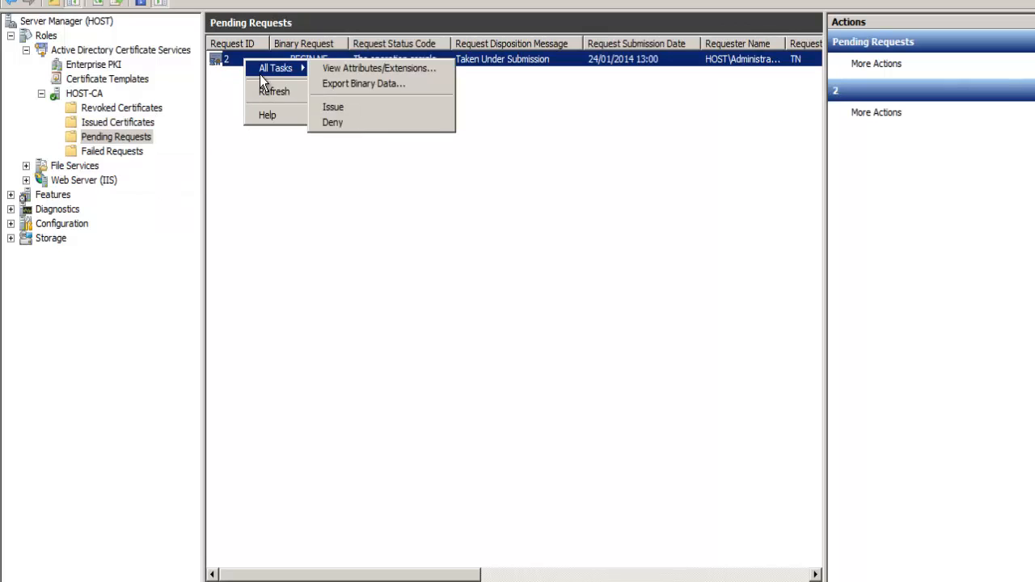
{"action": "left_click", "coordinate": [334, 109]}
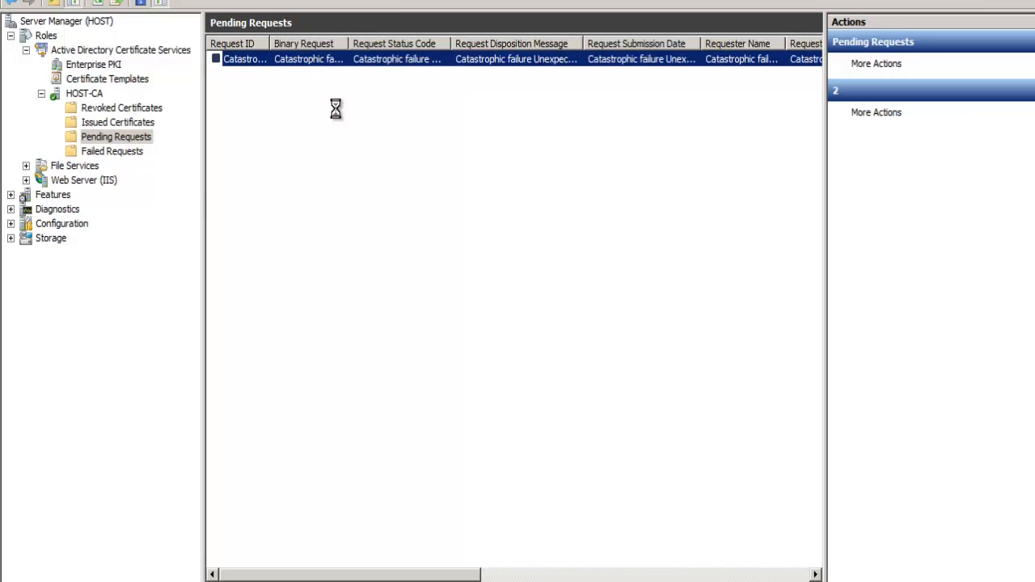
- Check HOST-CA's failed requests, then list its issued certificates and widen the Request ID column
{"action": "left_click", "coordinate": [94, 153]}
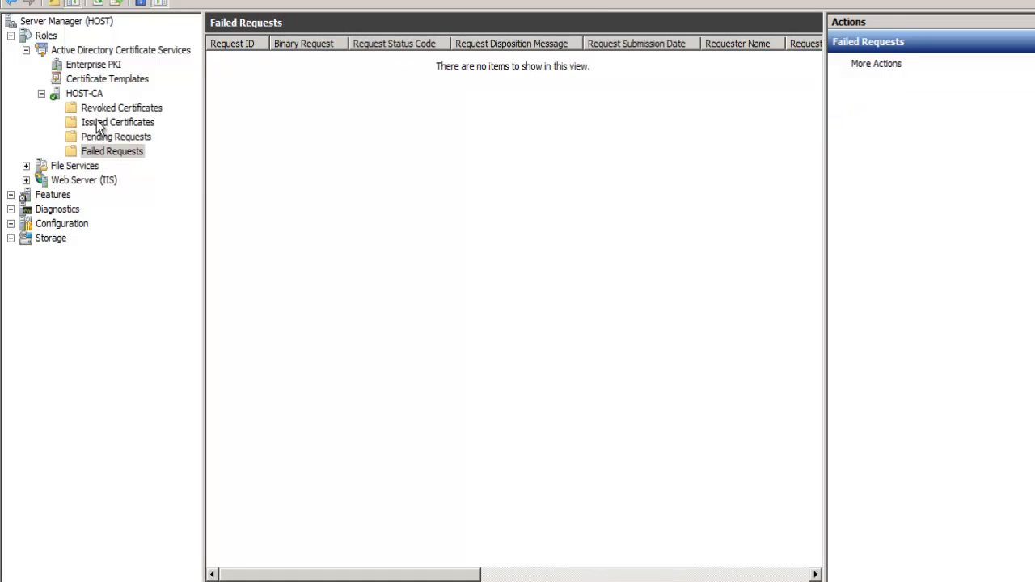
{"action": "left_click", "coordinate": [98, 123]}
{"action": "left_click", "coordinate": [293, 64]}
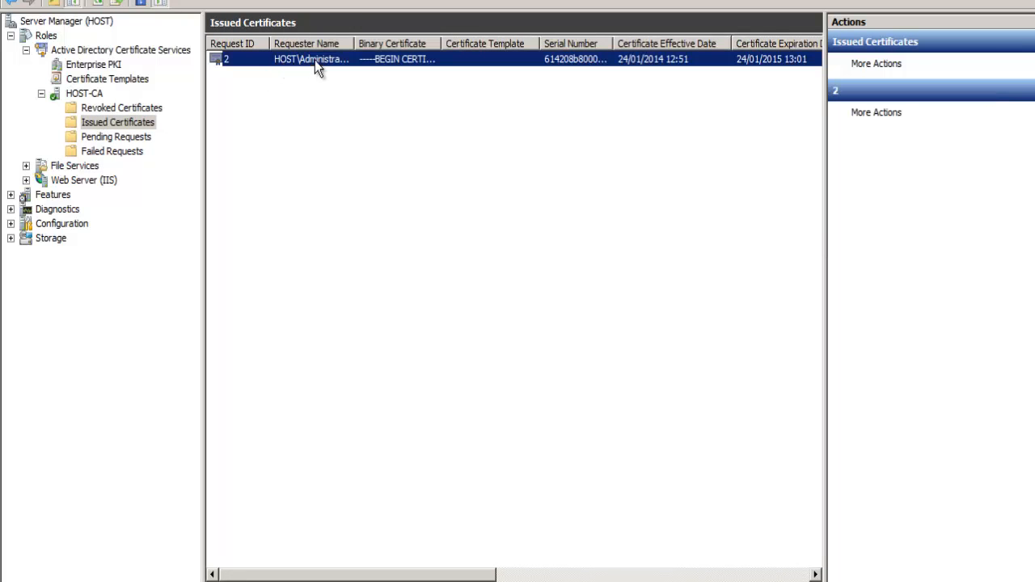
{"action": "left_click_drag", "start_coordinate": [270, 44], "coordinate": [309, 47]}
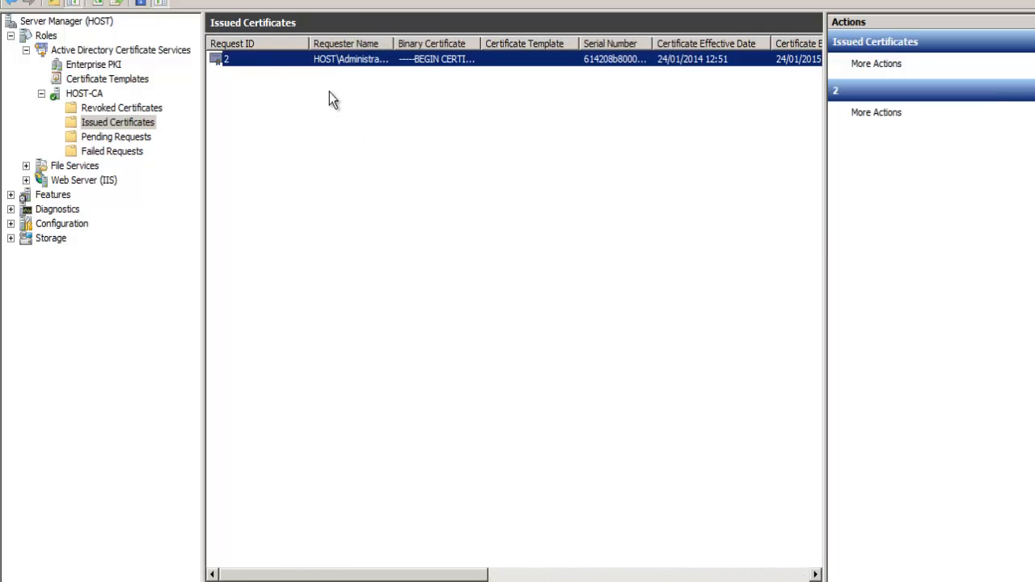
{"action": "left_click", "coordinate": [326, 117]}
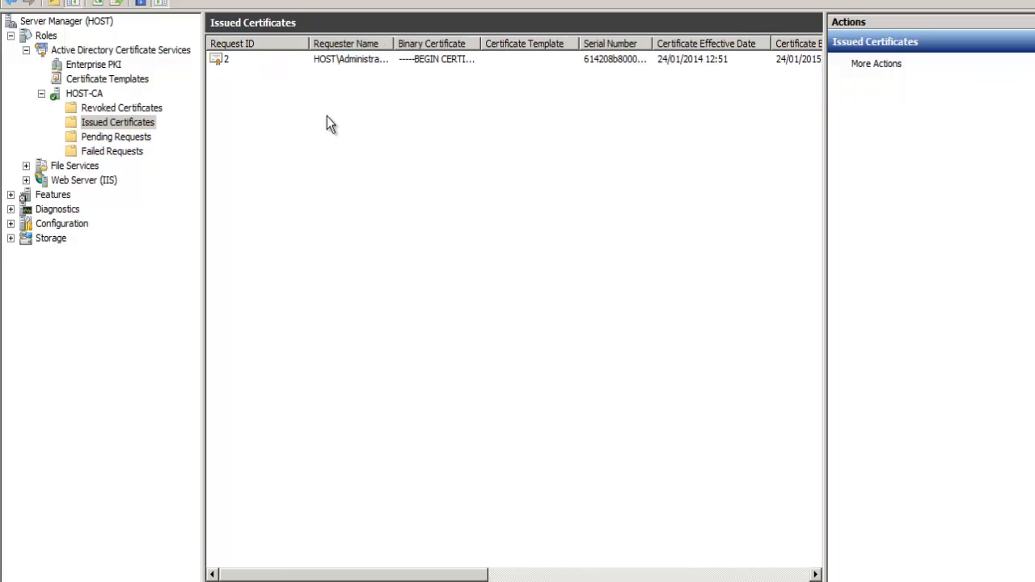
- View the request extensions of the issued certificate with request ID 2 and close its properties
{"action": "left_click", "coordinate": [322, 59]}
{"action": "right_click", "coordinate": [322, 59]}
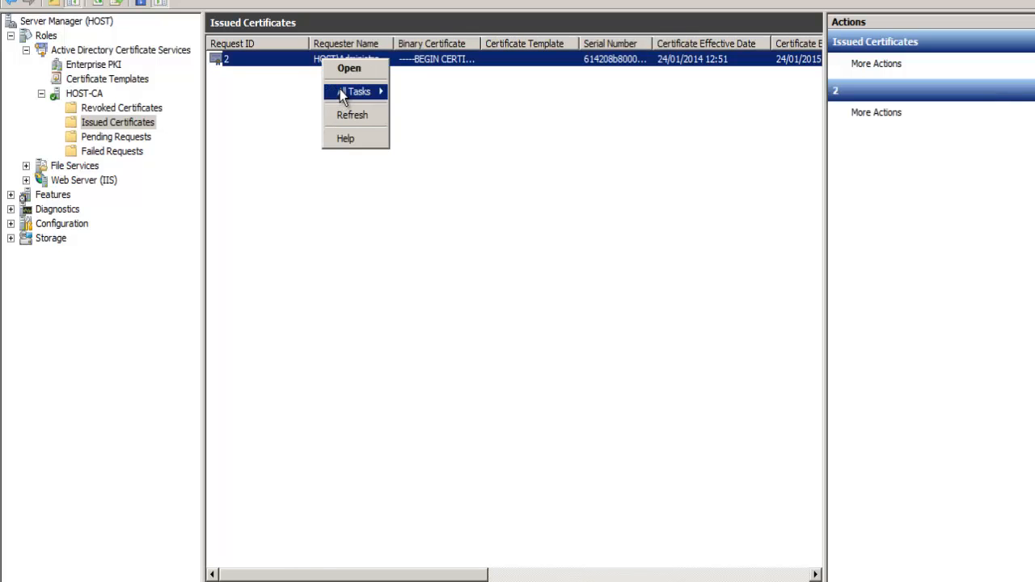
{"action": "mouse_move", "coordinate": [341, 92]}
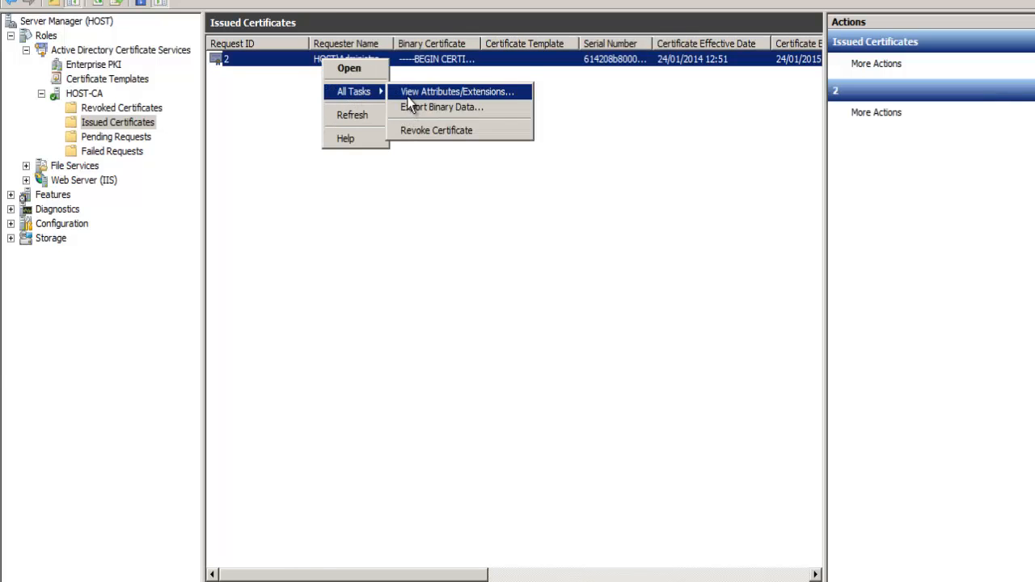
{"action": "left_click", "coordinate": [410, 96]}
{"action": "left_click", "coordinate": [94, 4]}
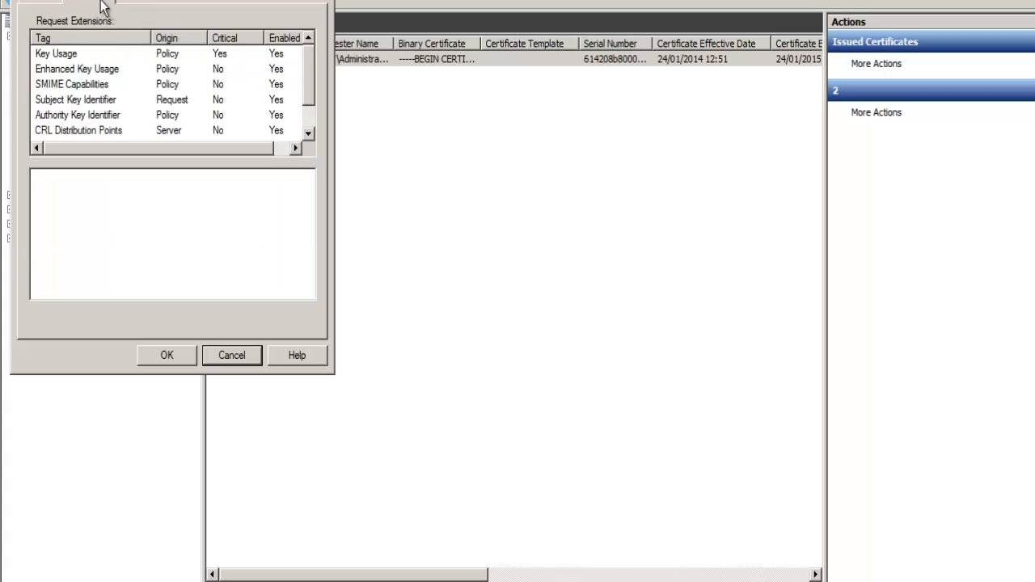
{"action": "key", "text": "Escape"}
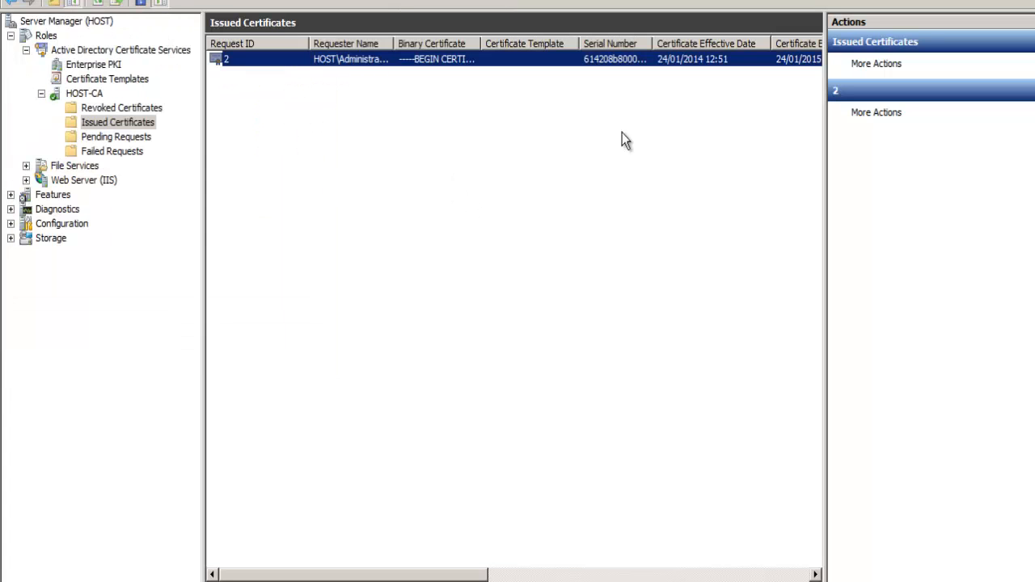